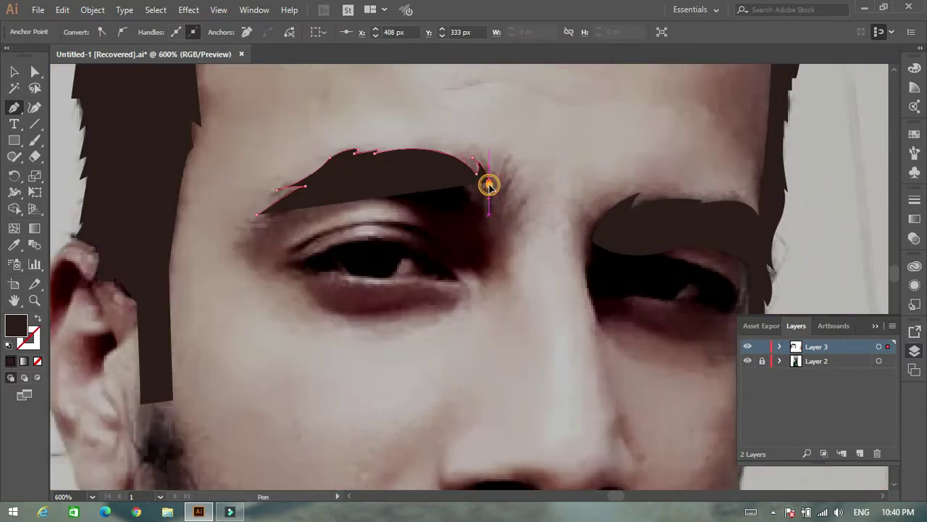
Extend the left eyebrow outline with a curved anchor point near its outer end.
drag(500, 190, 501, 198)
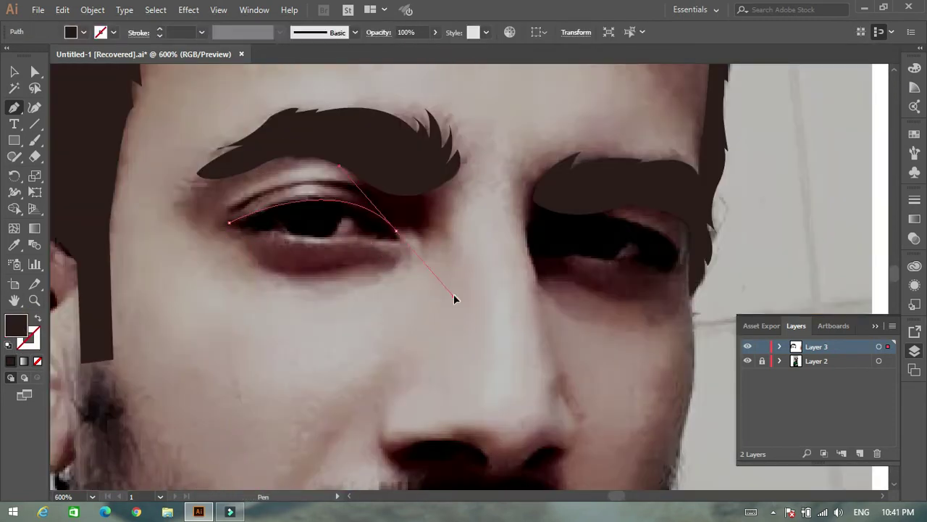
Finish the left eye shape and trace a curved outline around the right eye.
drag(453, 297, 384, 252)
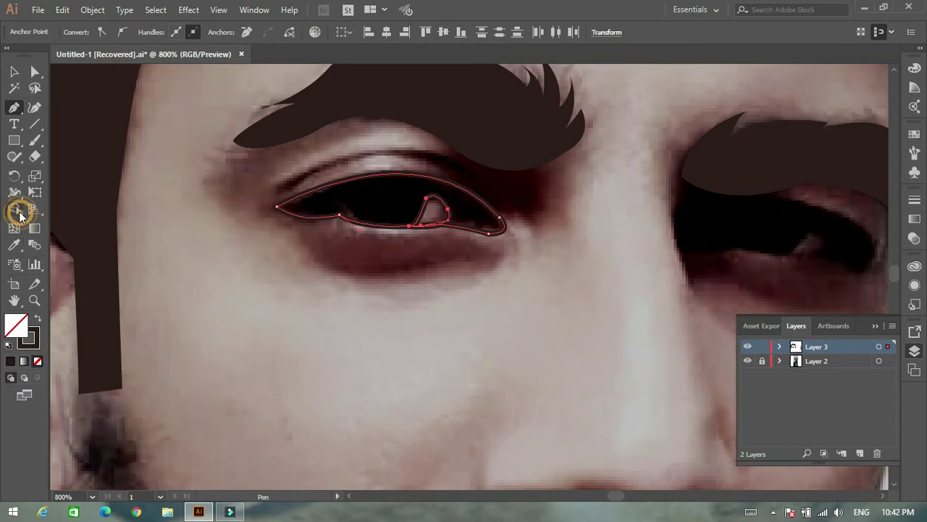
click(19, 212)
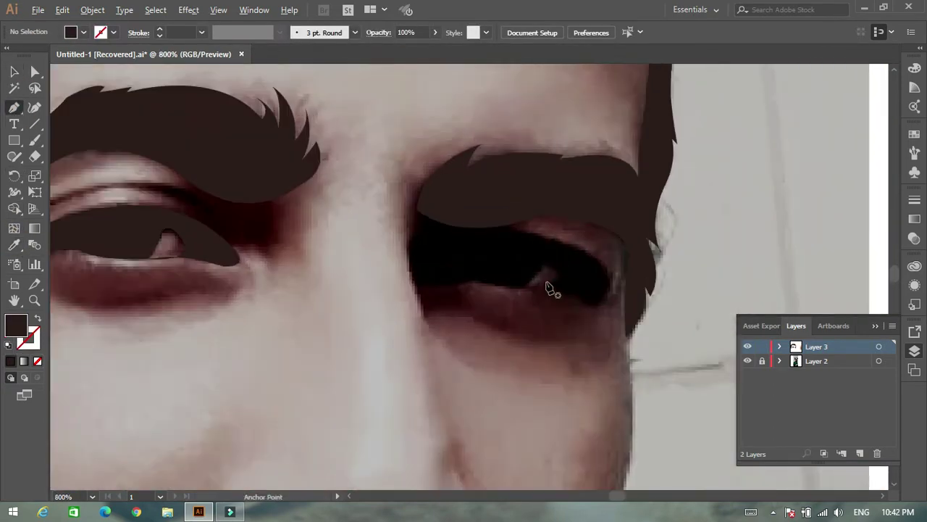
click(459, 292)
drag(580, 255, 580, 255)
mouse_move(495, 222)
mouse_down()
mouse_move(449, 215)
mouse_move(410, 168)
mouse_up()
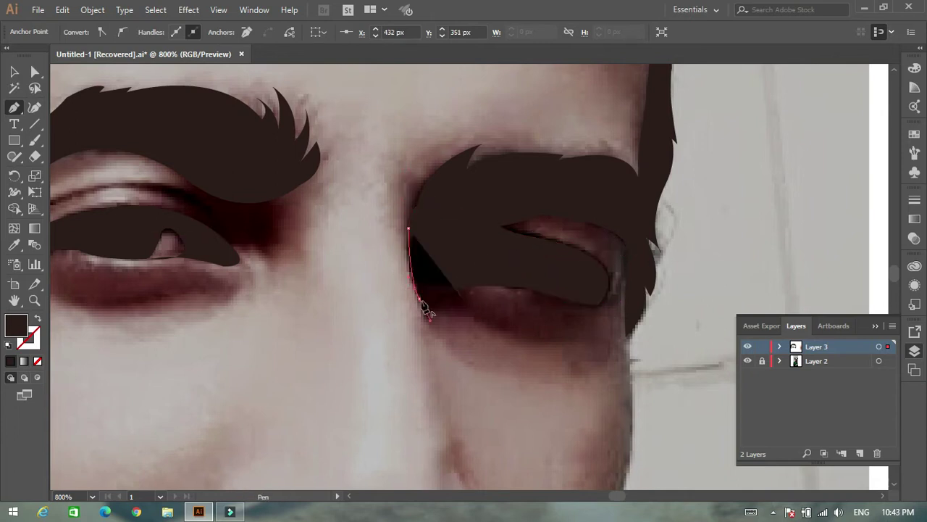
Begin a small curved highlight shape inside the right eye.
scroll(551, 276, up, 1)
click(511, 294)
drag(558, 277, 560, 250)
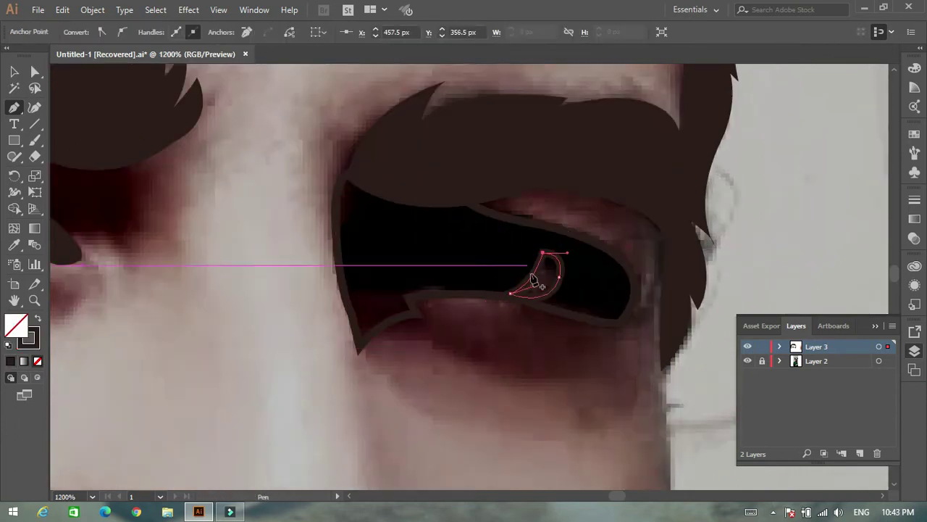
scroll(493, 336, down, 2)
Deselect the eye, fit the face in view, and draw a curved nostril shape under the nose.
key(ctrl+shift+a)
key(ctrl+0)
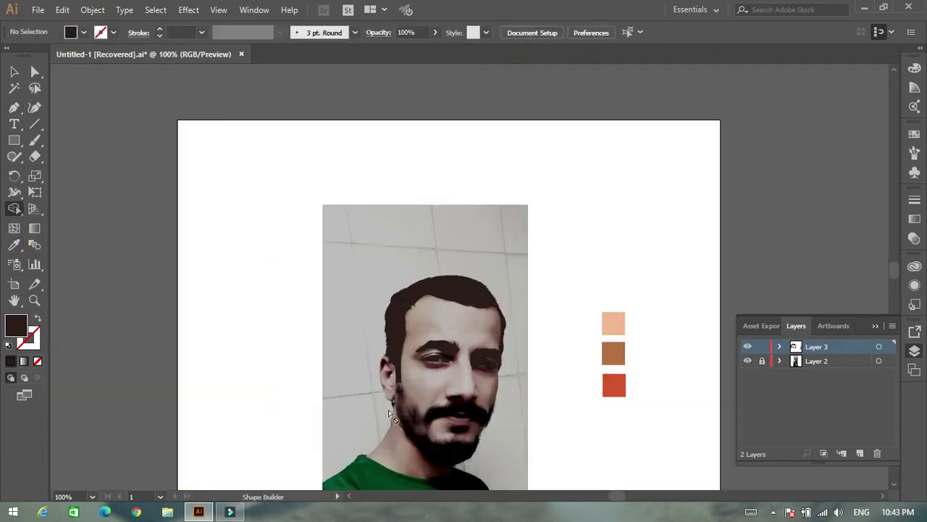
scroll(425, 321, up, 2)
scroll(425, 321, down, 1)
click(14, 107)
scroll(321, 265, up, 1)
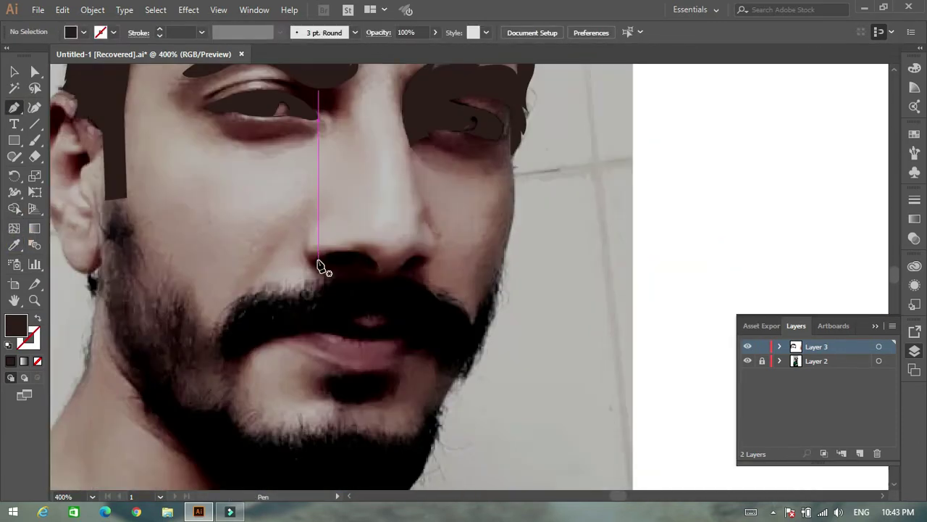
scroll(290, 269, up, 1)
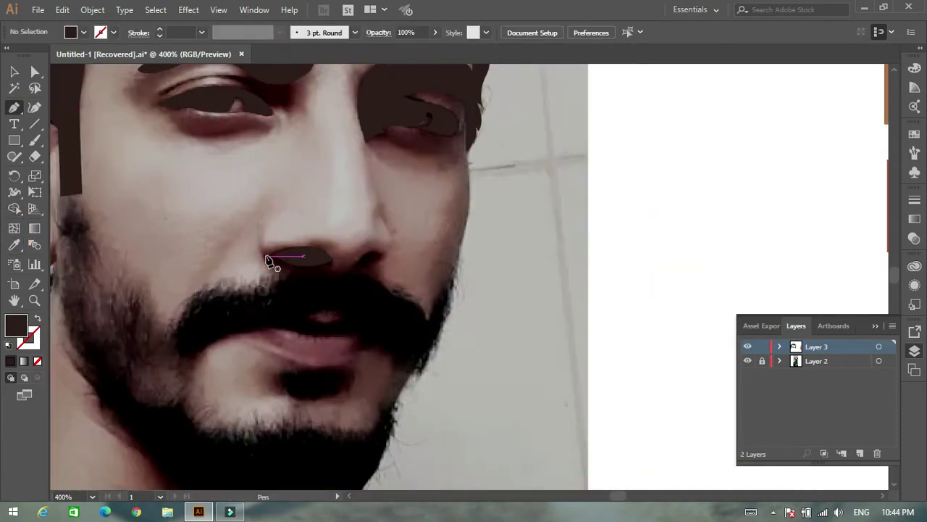
scroll(315, 279, up, 1)
drag(353, 251, 333, 267)
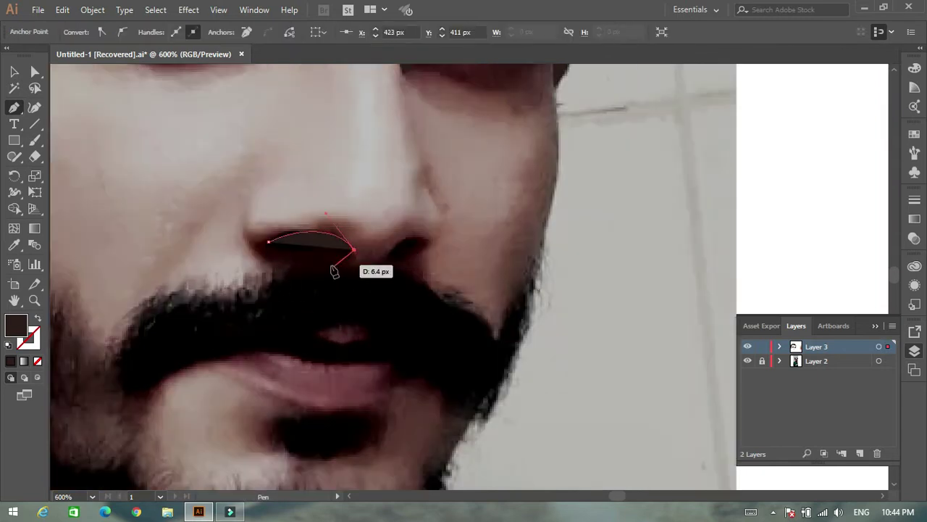
click(269, 243)
scroll(269, 244, down, 5)
scroll(217, 290, up, 2)
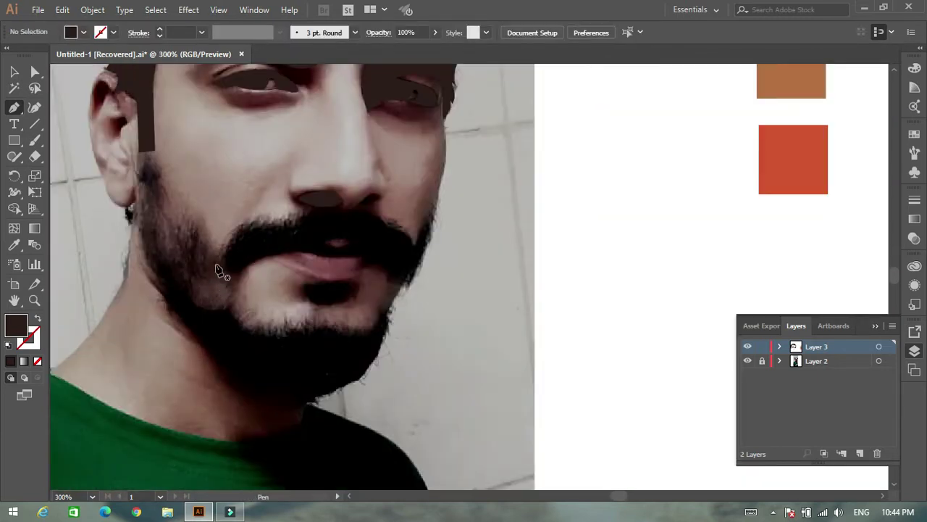
Trace the mustache's jagged top edge from the left to under the nose and its right side.
click(210, 305)
scroll(247, 257, up, 2)
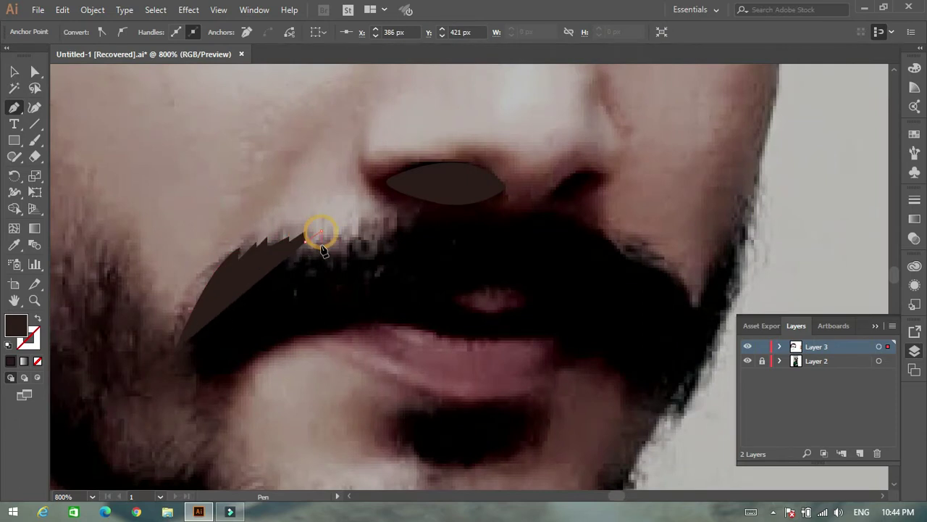
click(420, 204)
click(450, 204)
click(495, 188)
click(500, 197)
drag(500, 208, 521, 228)
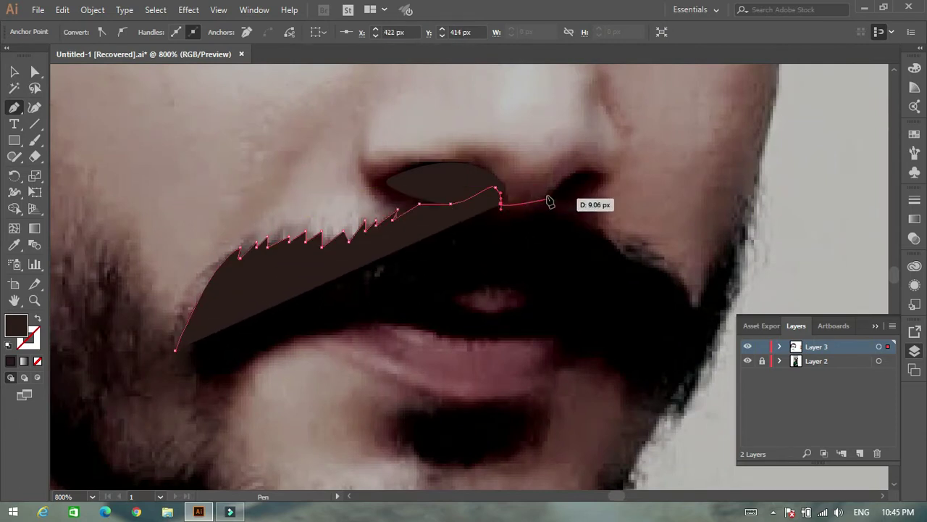
click(605, 181)
click(565, 207)
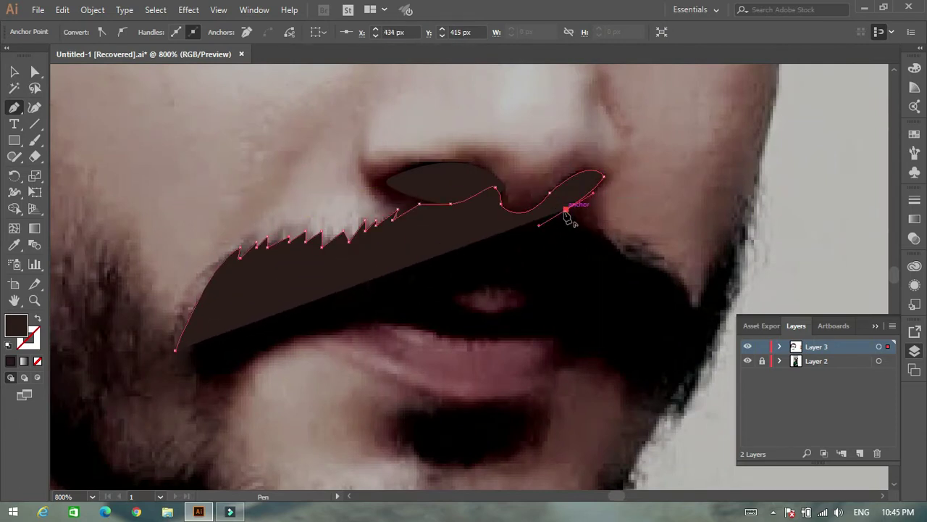
Add sharp corner points down the mustache's right side to the mouth corner.
key(ctrl+minus)
click(566, 218)
click(591, 232)
scroll(608, 246, down, 1)
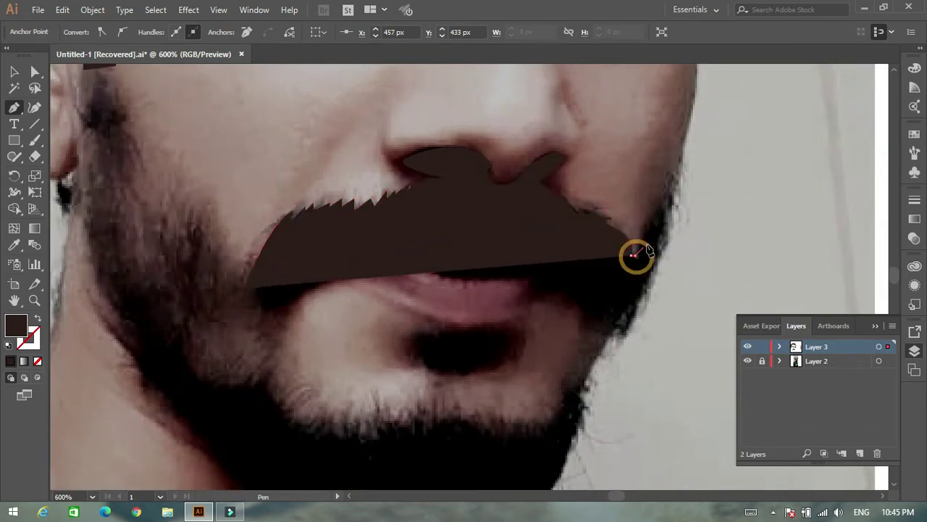
key(ctrl+plus)
drag(587, 265, 607, 228)
scroll(623, 239, down, 1)
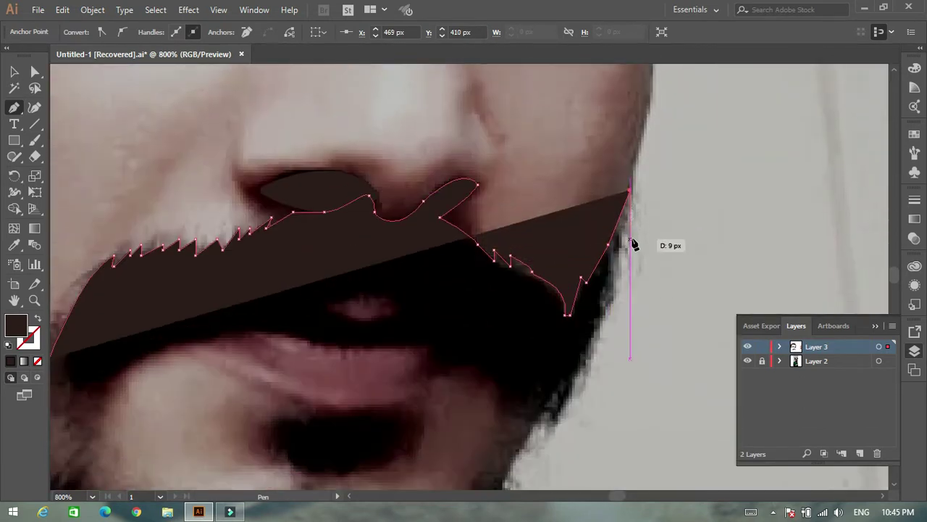
Extend the mustache edge lower along the right side of the beard.
click(609, 291)
scroll(602, 283, down, 2)
click(581, 269)
scroll(569, 261, down, 1)
scroll(544, 262, down, 1)
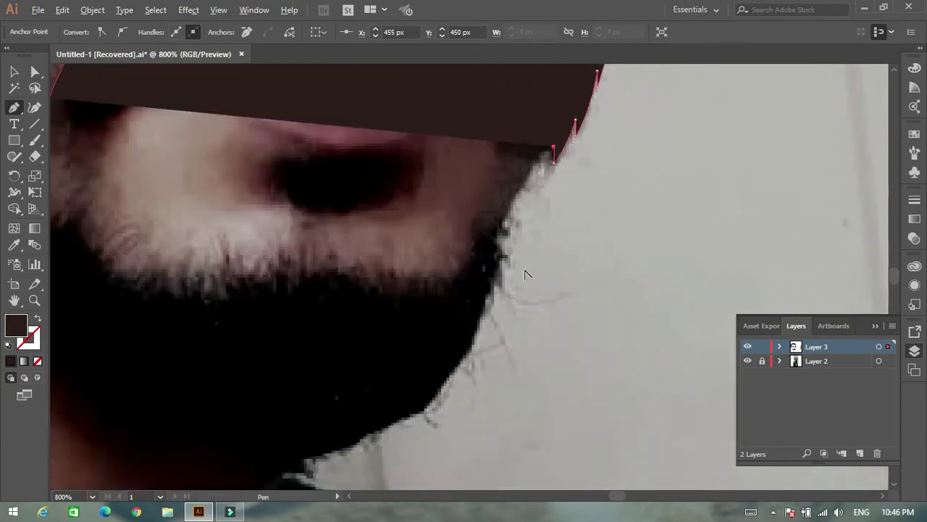
key(ctrl+minus)
key(ctrl+minus)
key(ctrl+minus)
key(ctrl+plus)
key(ctrl+plus)
key(ctrl+plus)
scroll(530, 298, down, 1)
Trace the mustache's lower edge above the lip and close the outline at its start.
click(523, 308)
click(495, 304)
scroll(485, 286, up, 1)
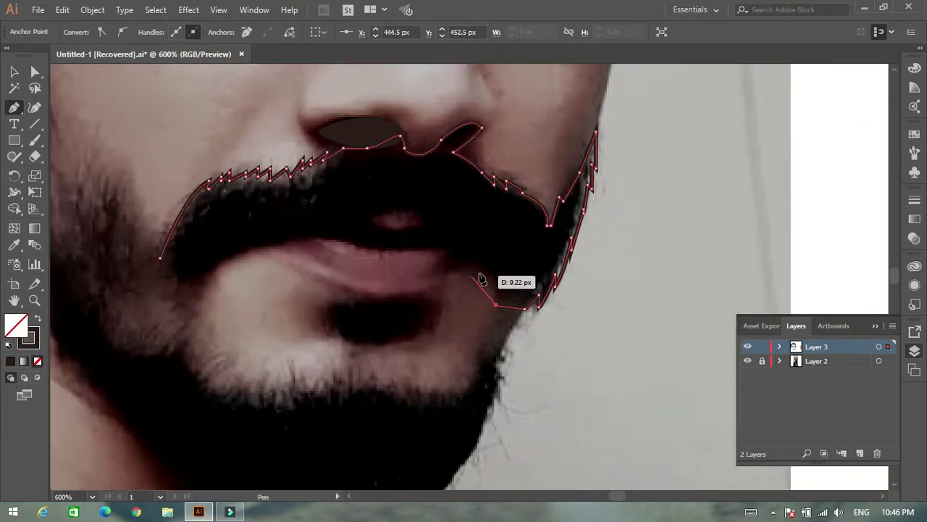
scroll(476, 273, up, 1)
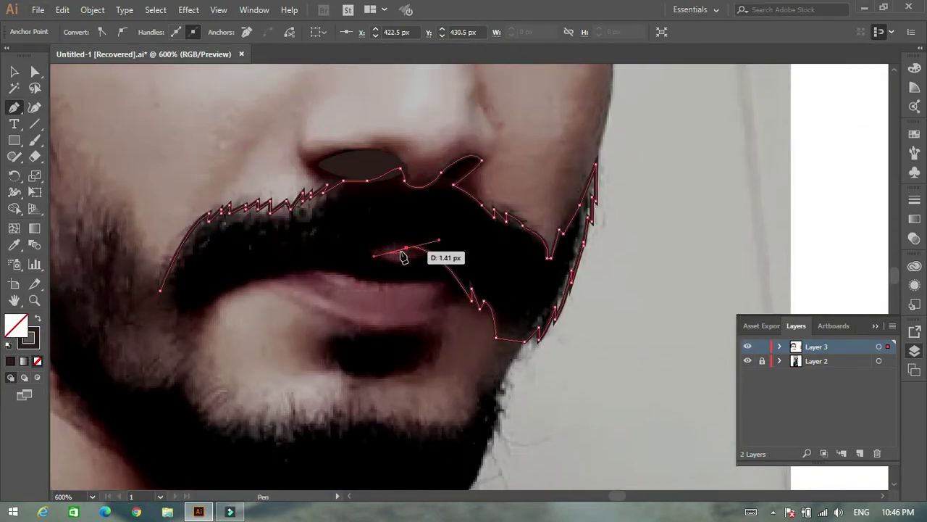
click(377, 251)
scroll(304, 243, down, 2)
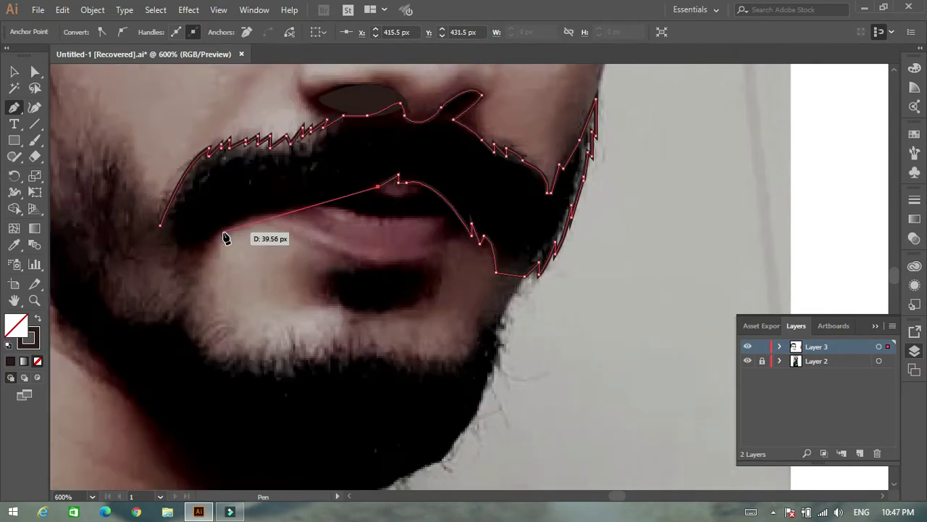
scroll(198, 220, down, 1)
click(195, 217)
scroll(166, 196, up, 2)
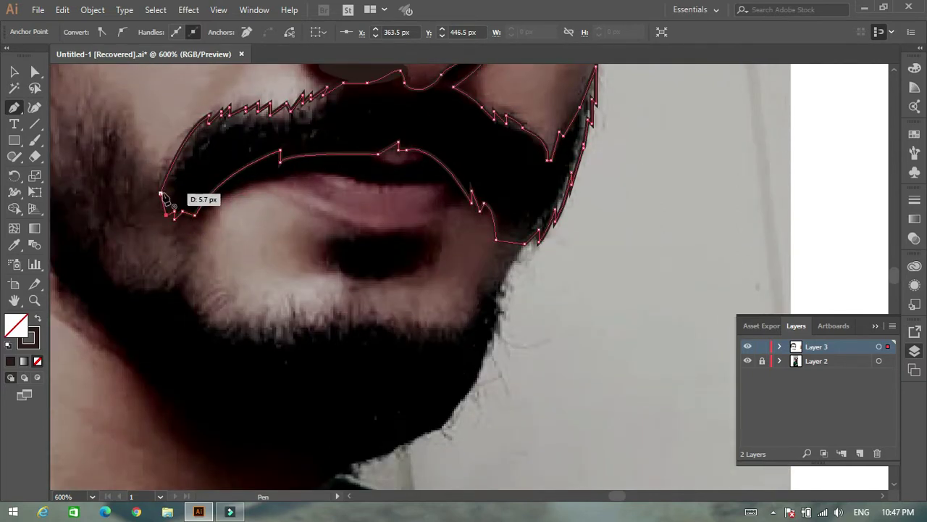
scroll(275, 213, down, 4)
Fill the mustache dark brown and draw a closed tuft shape below the lower lip.
click(39, 319)
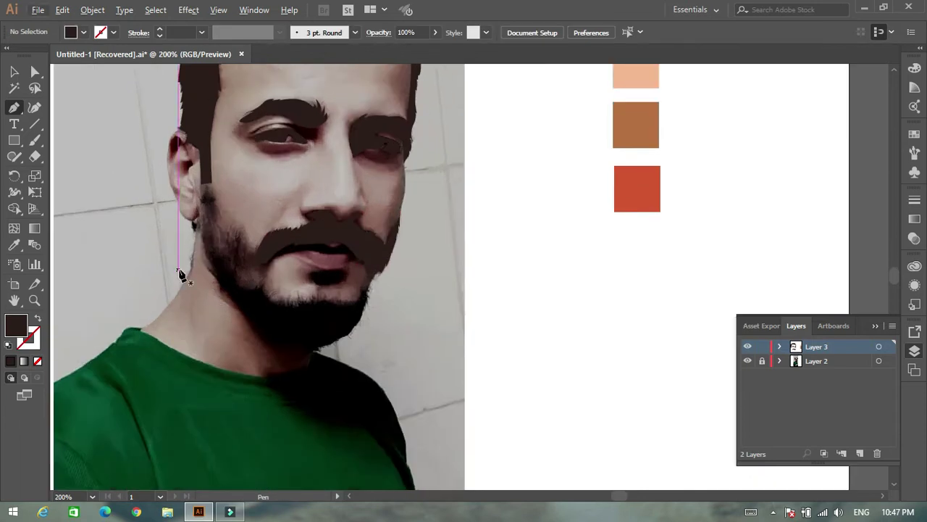
scroll(244, 335, up, 5)
click(368, 207)
click(376, 220)
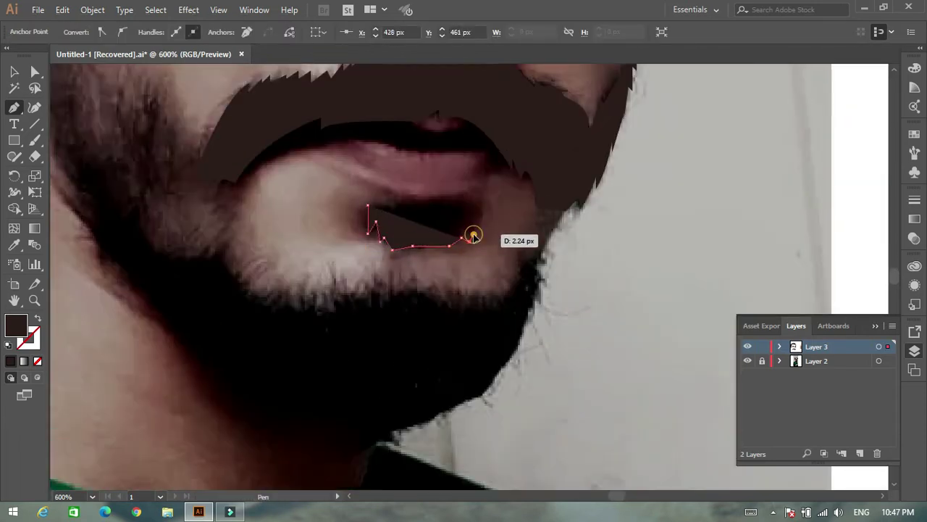
click(472, 236)
click(482, 242)
scroll(478, 239, up, 1)
drag(465, 229, 465, 239)
click(368, 243)
scroll(369, 244, down, 4)
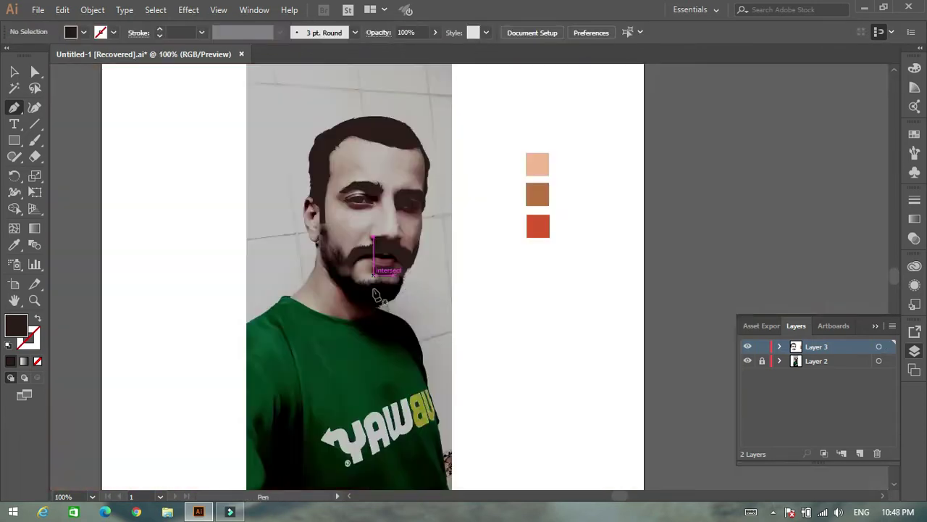
scroll(375, 240, up, 2)
scroll(342, 251, up, 2)
Trace a small jagged beard shape along the left jaw and close it.
click(339, 229)
click(364, 229)
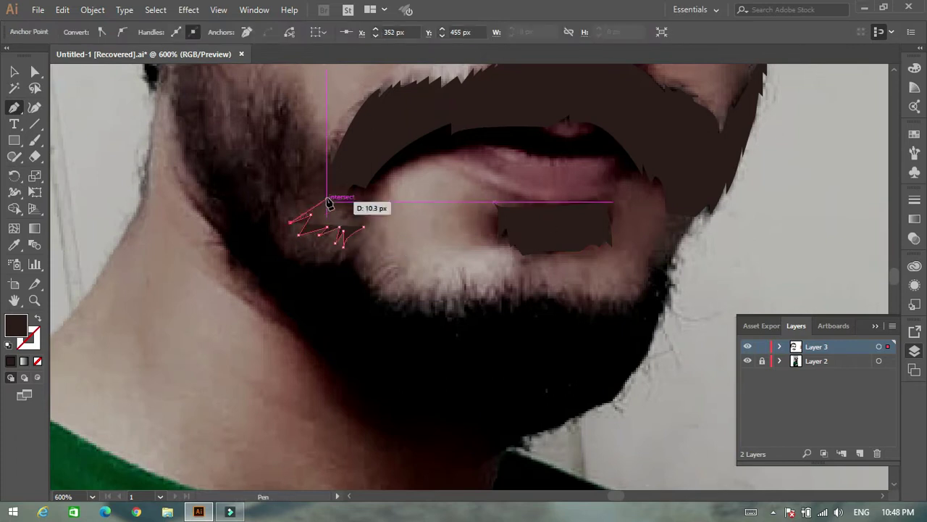
click(327, 203)
scroll(306, 200, up, 3)
click(290, 207)
scroll(244, 203, up, 3)
click(221, 226)
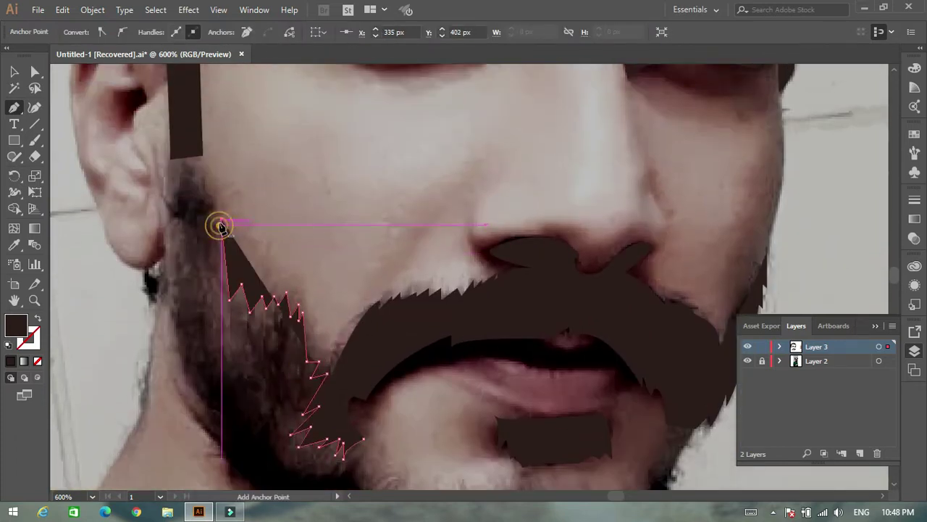
click(221, 226)
scroll(193, 227, up, 2)
scroll(189, 239, down, 2)
scroll(177, 283, down, 1)
Start the main beard shape at the left jaw and trace its edge along the neck.
click(180, 274)
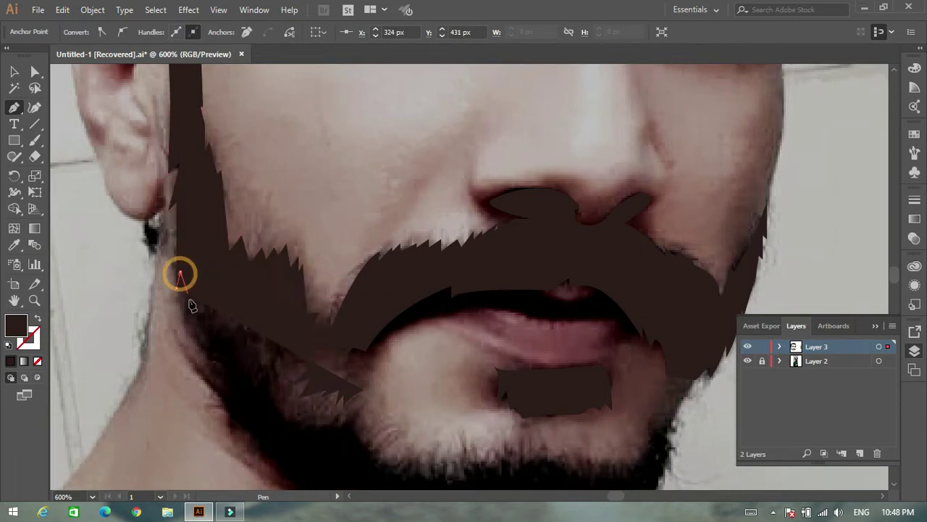
scroll(185, 290, down, 1)
click(182, 253)
scroll(242, 244, down, 1)
click(232, 213)
scroll(239, 214, down, 1)
click(299, 201)
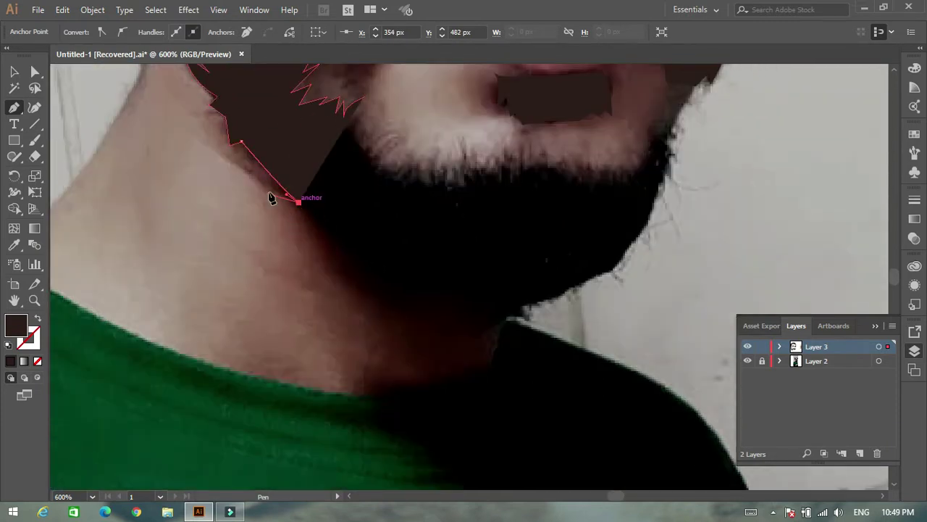
scroll(270, 198, down, 3)
scroll(372, 265, up, 2)
Continue the beard outline along the jawline to its right edge and swap fill and stroke.
click(449, 250)
click(500, 226)
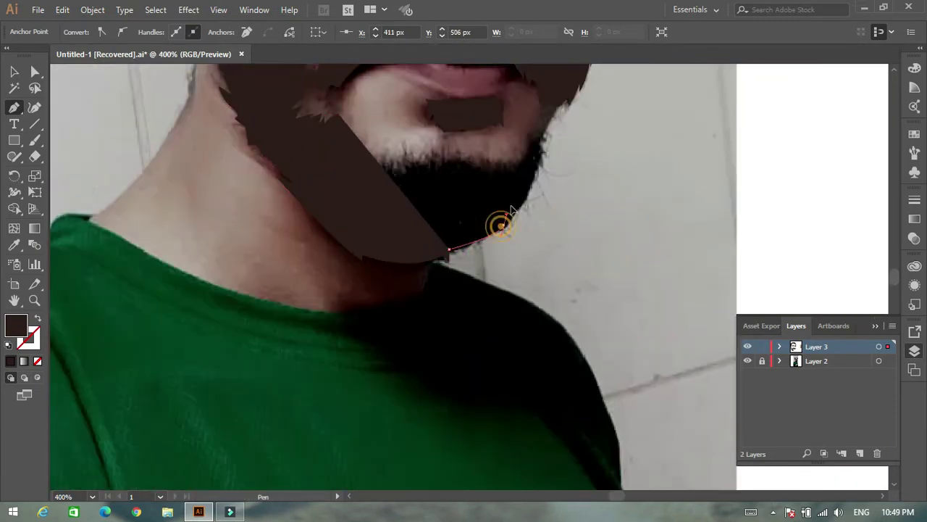
scroll(509, 226, up, 1)
scroll(530, 252, up, 2)
click(543, 202)
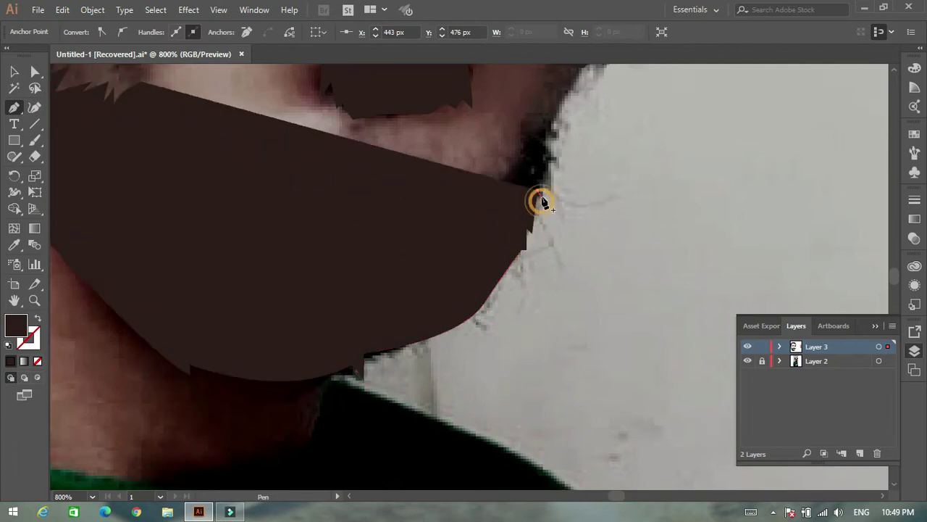
scroll(557, 204, up, 1)
scroll(557, 204, up, 2)
click(544, 194)
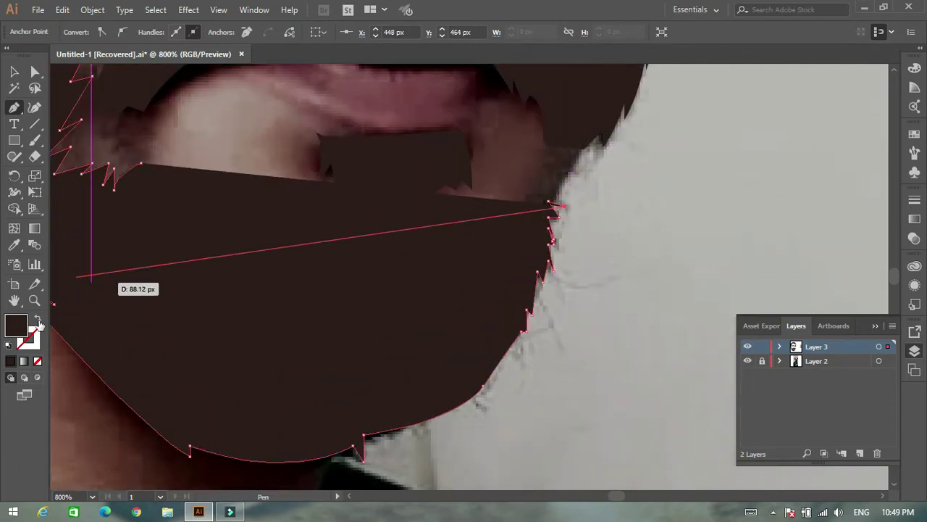
key(shift+x)
scroll(536, 217, up, 1)
Add zigzag points along the beard's edge, close the shape, and deselect to view the whole artwork.
click(400, 263)
click(341, 259)
click(321, 273)
click(263, 264)
click(238, 279)
click(156, 254)
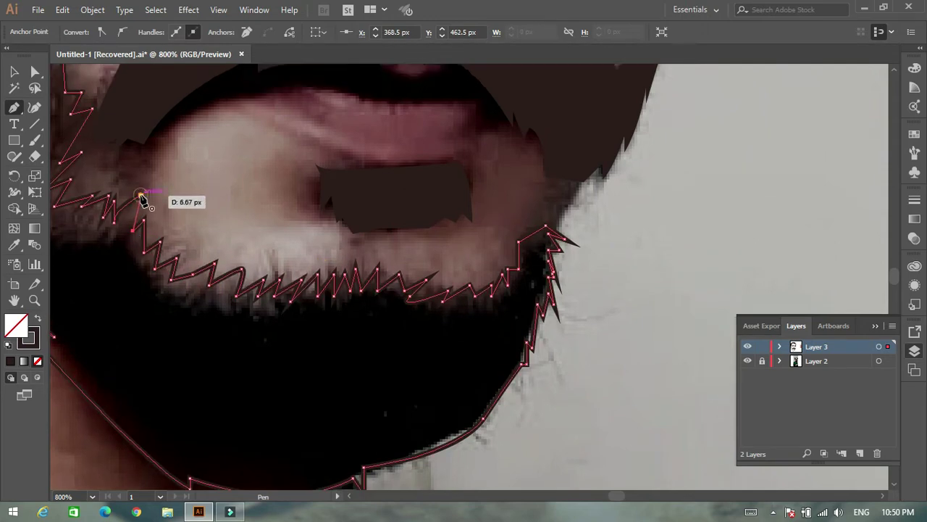
key(ctrl+minus)
key(ctrl+minus)
key(ctrl+shift+a)
key(ctrl+0)
scroll(210, 344, up, 3)
Draw and close the lower lip shape and fill it with the orange-red swatch.
scroll(283, 350, up, 2)
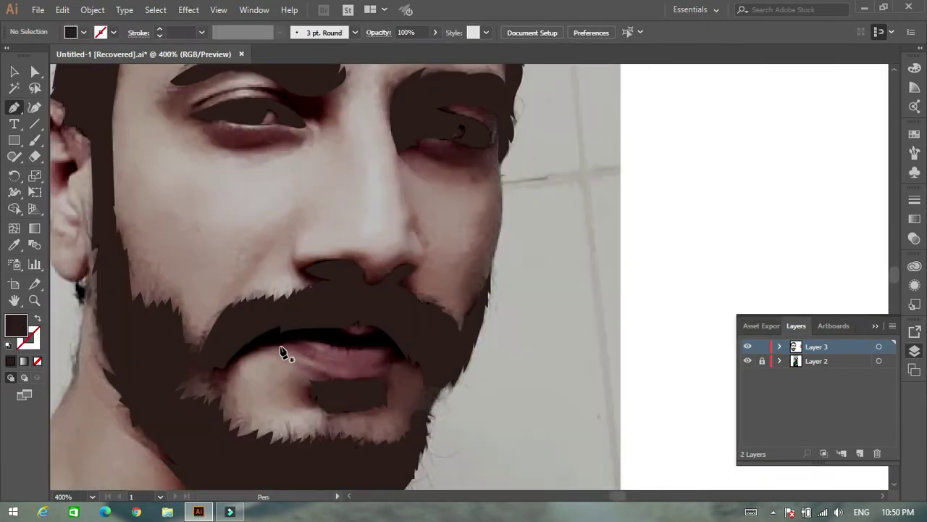
click(278, 346)
click(397, 359)
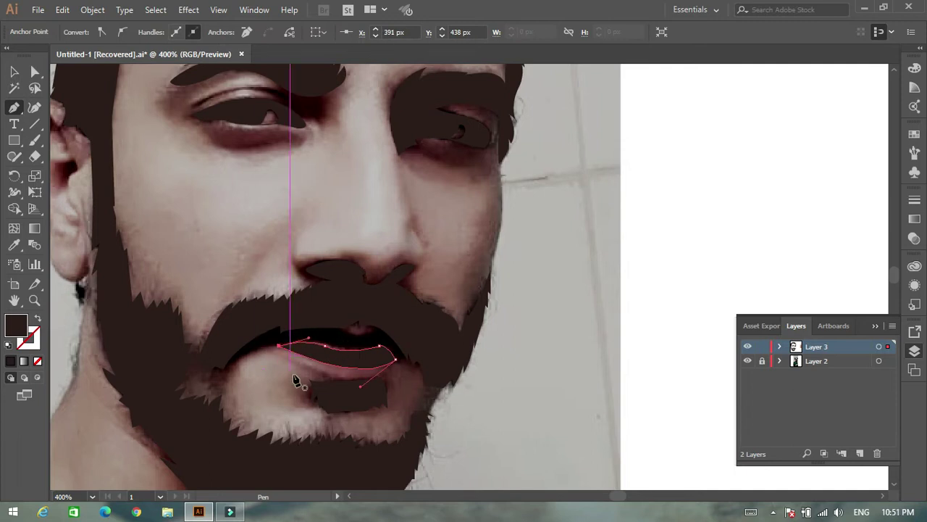
click(278, 345)
scroll(344, 356, down, 3)
key(i)
click(623, 286)
key(ctrl+shift+a)
Trace a closed dark shape over the left eye.
key(p)
scroll(284, 274, up, 1)
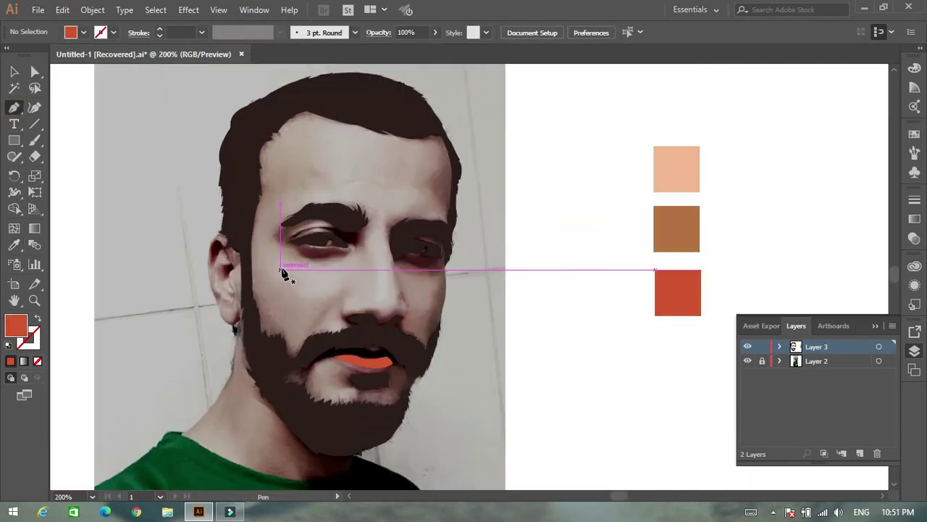
scroll(284, 274, up, 2)
key(p)
click(289, 259)
drag(452, 221, 452, 229)
click(549, 231)
scroll(558, 265, down, 1)
click(560, 238)
click(39, 319)
scroll(517, 248, up, 1)
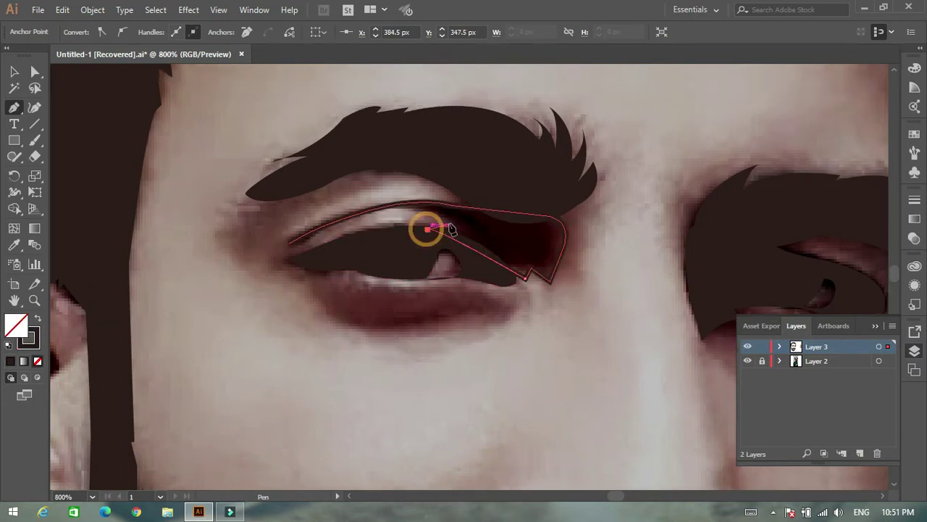
click(306, 234)
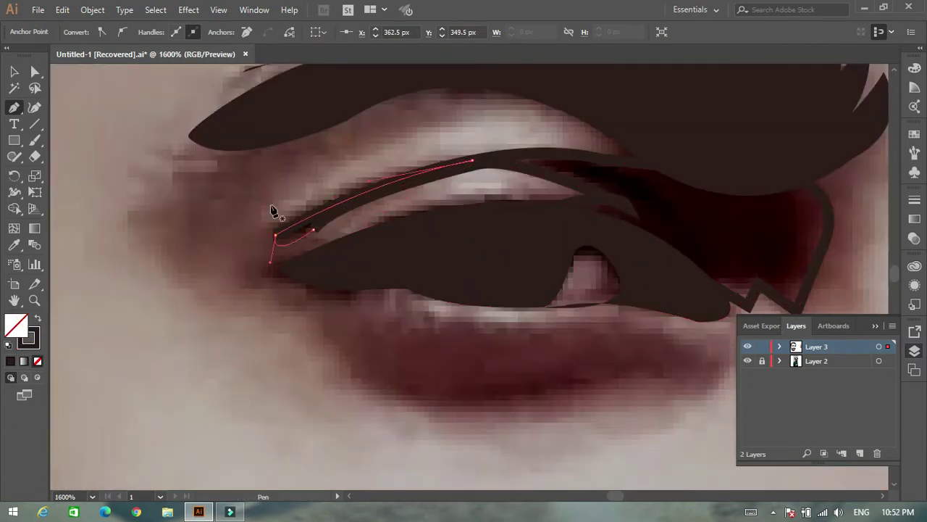
scroll(276, 207, down, 3)
scroll(222, 326, down, 2)
scroll(130, 297, up, 5)
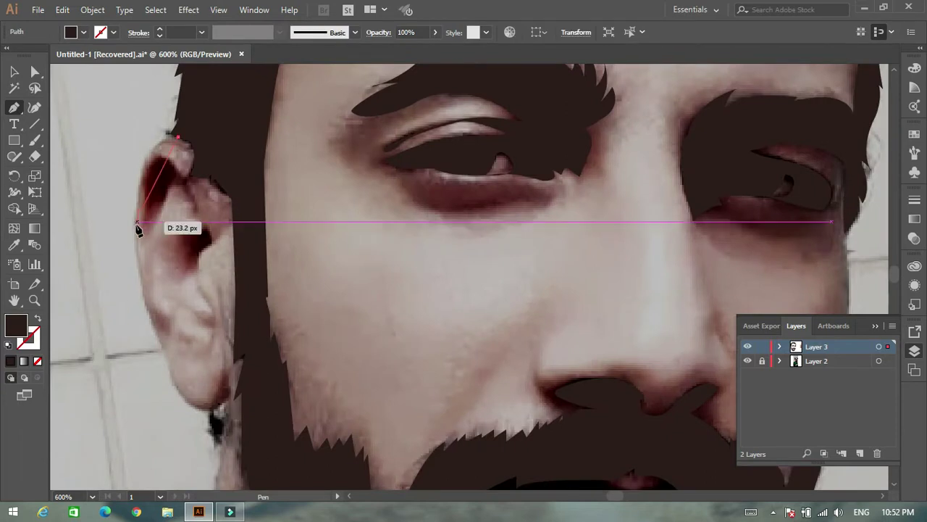
Start an outline path down the ear's outer edge to the neck.
click(121, 193)
click(127, 275)
click(137, 302)
scroll(147, 335, down, 3)
drag(159, 252, 161, 333)
click(232, 329)
scroll(236, 311, down, 2)
scroll(228, 333, down, 1)
scroll(210, 346, down, 1)
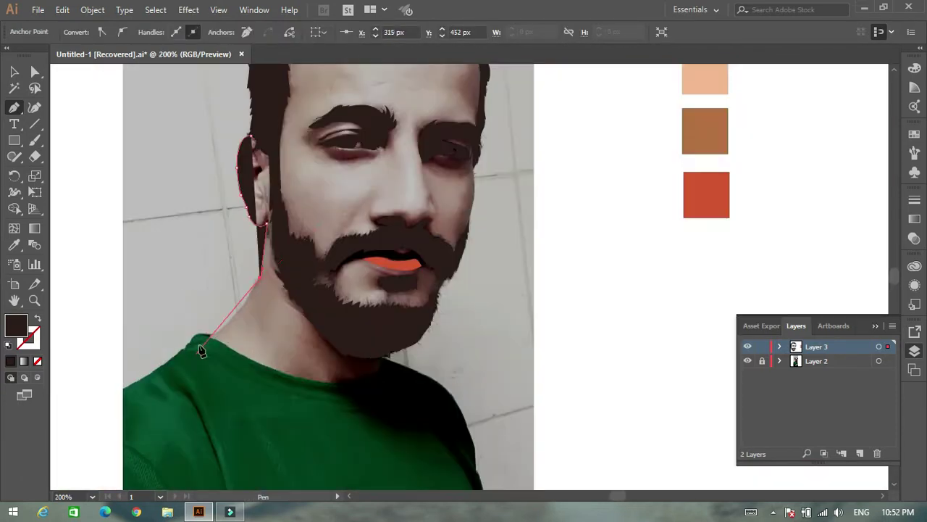
scroll(202, 351, up, 2)
scroll(217, 352, down, 1)
Extend the head outline past the shoulder to the beard edge, shown unfilled.
drag(306, 403, 295, 410)
key(ctrl+z)
key(shift+x)
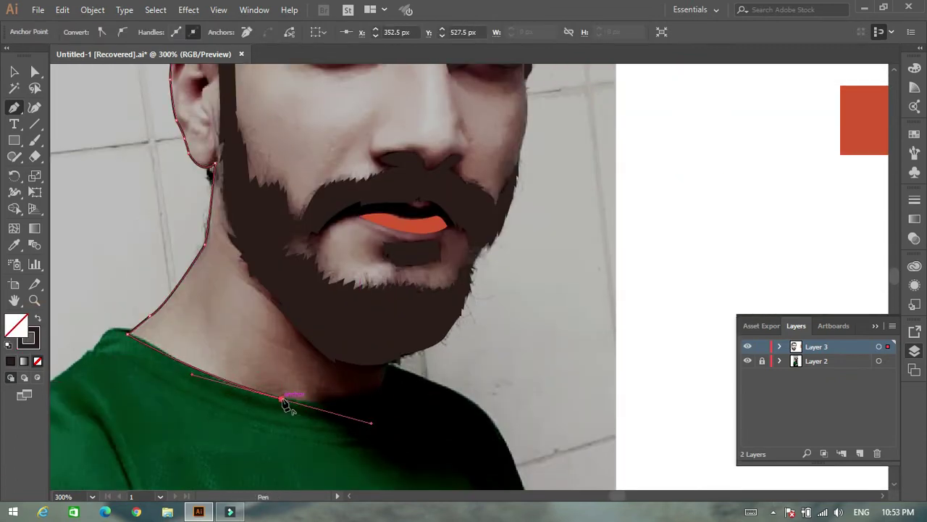
scroll(397, 338, up, 3)
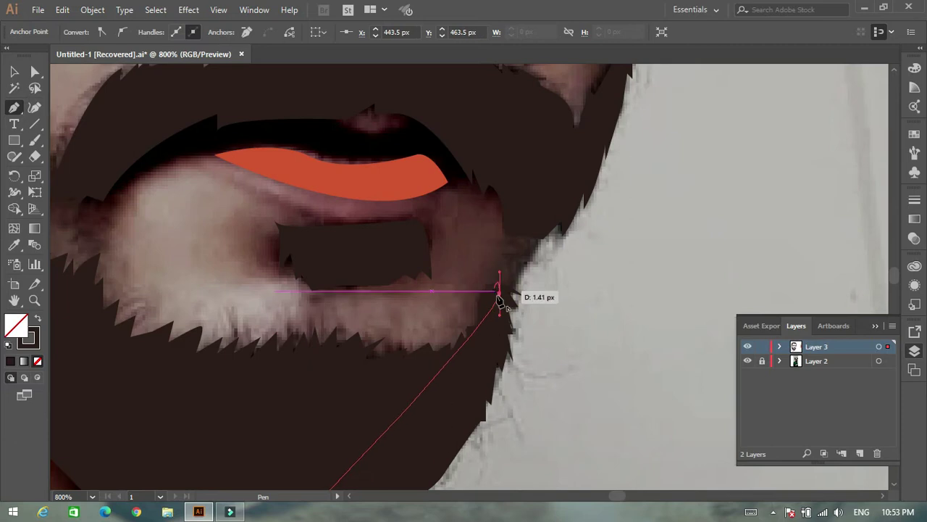
scroll(521, 275, up, 1)
scroll(573, 246, up, 1)
click(575, 244)
scroll(642, 253, down, 3)
scroll(636, 242, up, 3)
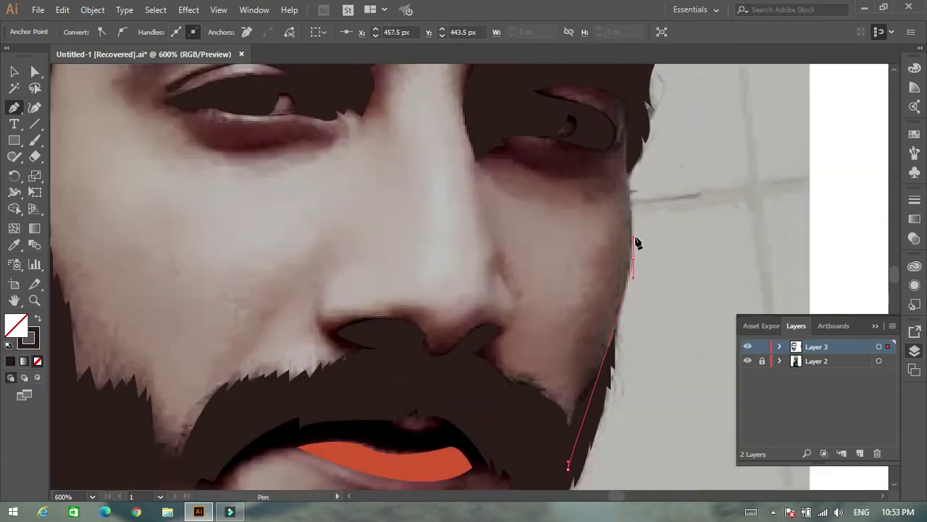
scroll(622, 311, up, 2)
scroll(625, 352, down, 2)
scroll(638, 305, up, 1)
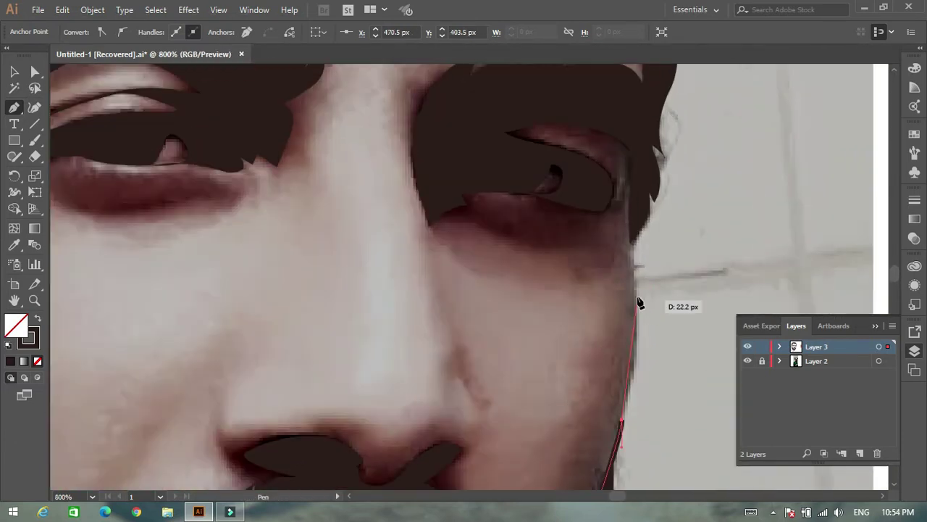
Carry the outline up the cheek, side of head and forehead, then close it.
click(638, 304)
scroll(637, 277, up, 1)
drag(646, 261, 647, 259)
scroll(642, 213, down, 2)
click(631, 124)
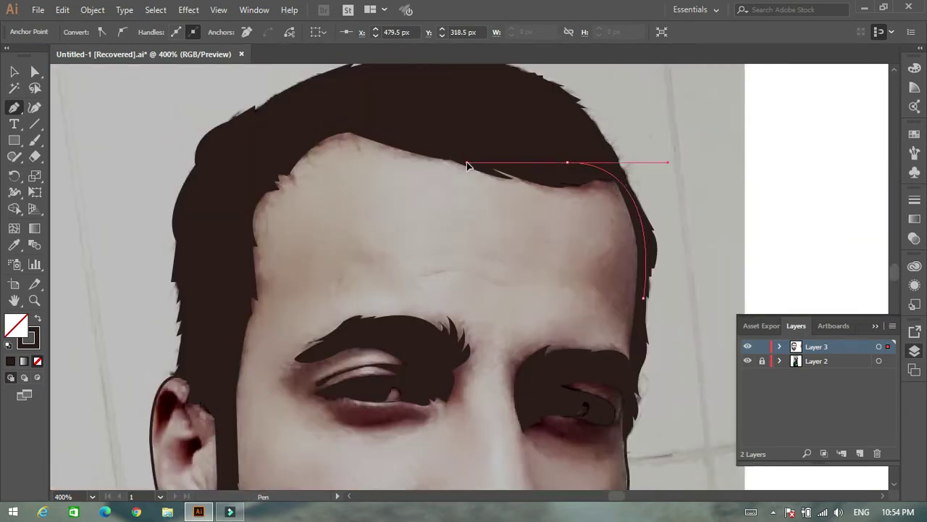
scroll(466, 161, down, 3)
drag(296, 181, 305, 167)
scroll(362, 261, up, 2)
click(362, 261)
scroll(217, 318, down, 2)
Colour the head shape with the skin swatch and send it to the back.
click(14, 244)
click(676, 211)
right_click(474, 218)
click(658, 460)
scroll(398, 378, up, 2)
Draw the lower ear hollow and fill it dark brown.
scroll(398, 379, up, 2)
key(shift+x)
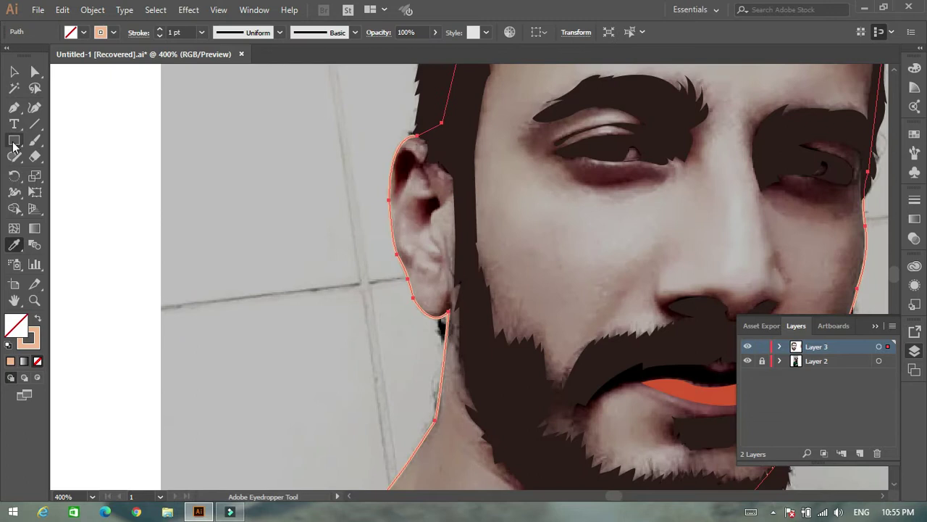
key(p)
scroll(425, 186, up, 3)
click(380, 187)
scroll(413, 245, up, 1)
drag(437, 251, 428, 218)
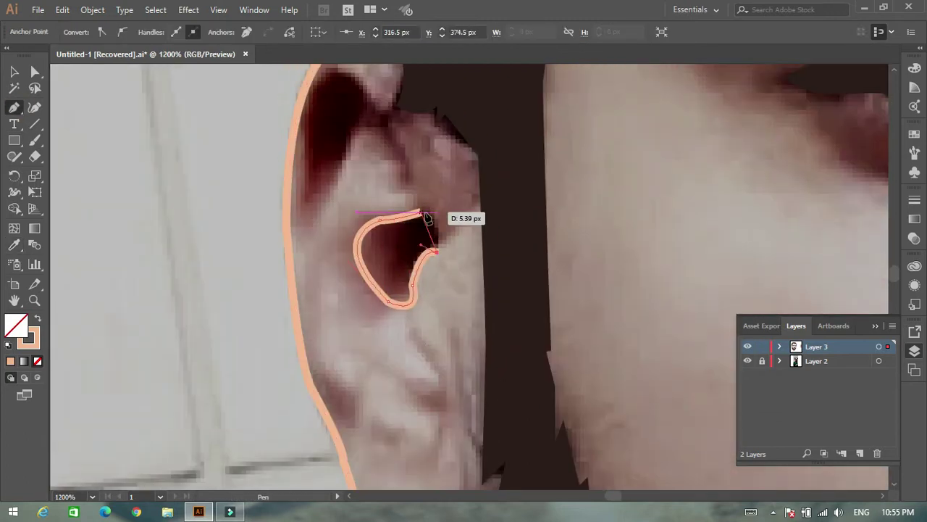
click(14, 244)
click(507, 218)
Trace a second dark hollow shape in the upper ear.
key(p)
scroll(336, 201, up, 1)
click(407, 239)
click(358, 175)
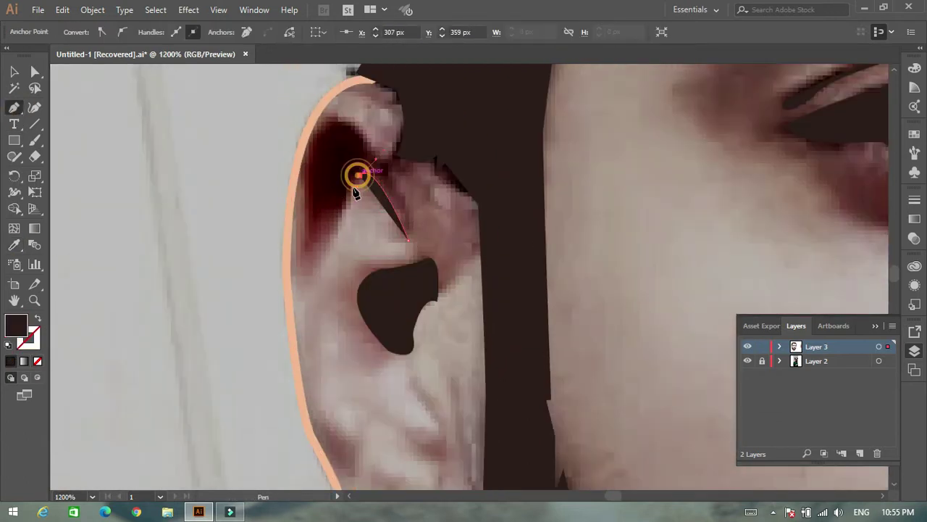
scroll(306, 253, up, 1)
drag(380, 160, 375, 171)
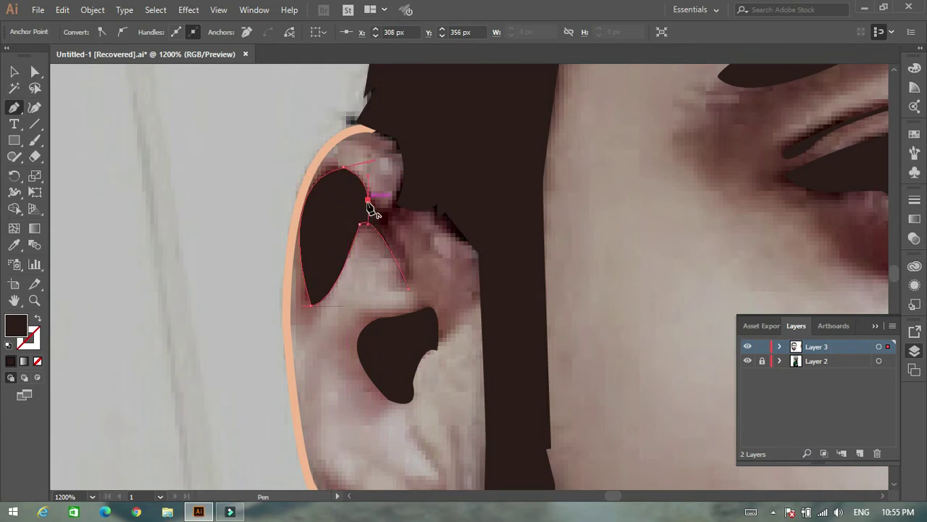
scroll(412, 284, down, 5)
scroll(375, 262, up, 4)
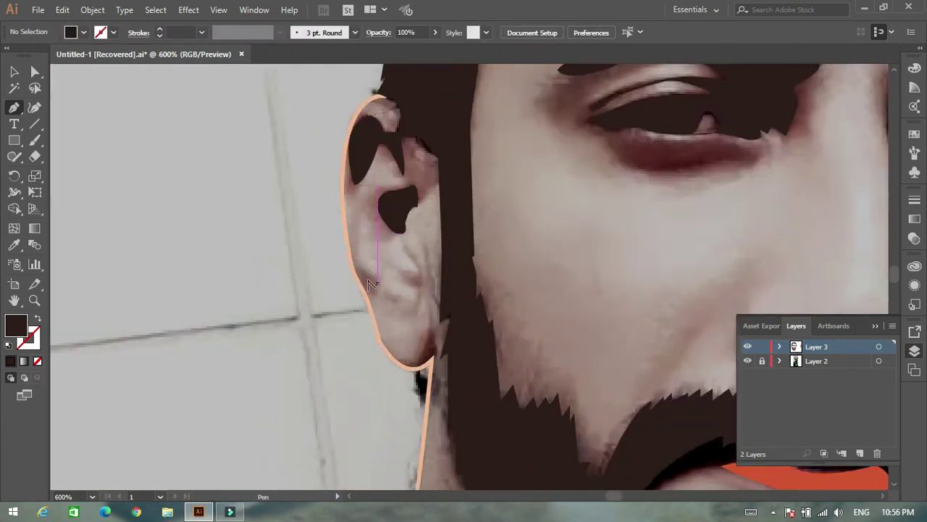
click(391, 199)
drag(391, 281, 441, 295)
drag(408, 216, 377, 177)
scroll(275, 245, down, 5)
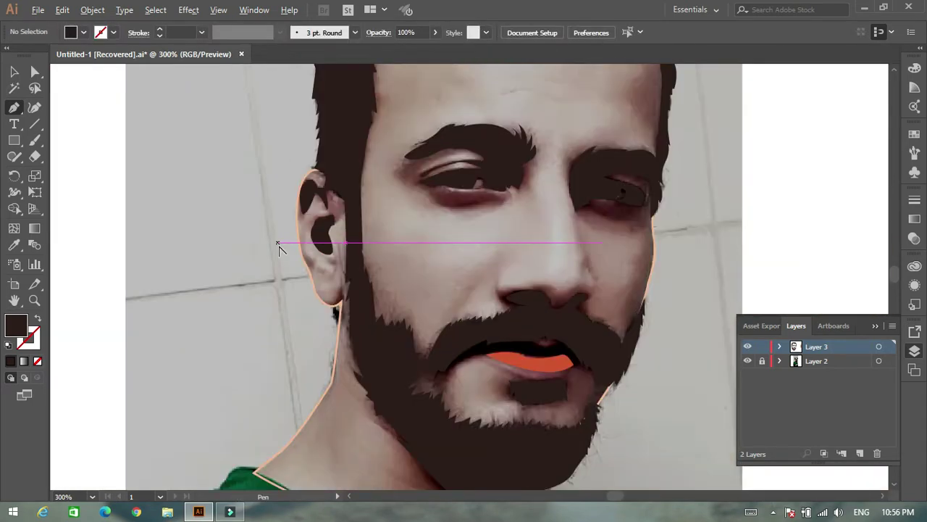
scroll(269, 283, up, 4)
scroll(497, 171, up, 3)
Add and close a third dark shape along the ear's top inner rim.
click(555, 223)
click(480, 124)
scroll(447, 166, down, 2)
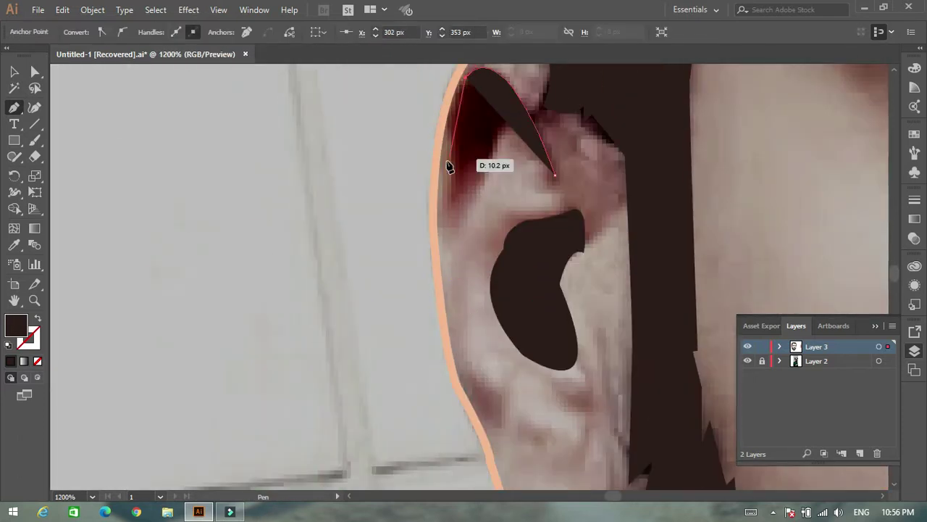
drag(455, 274, 473, 371)
click(529, 113)
scroll(534, 145, down, 5)
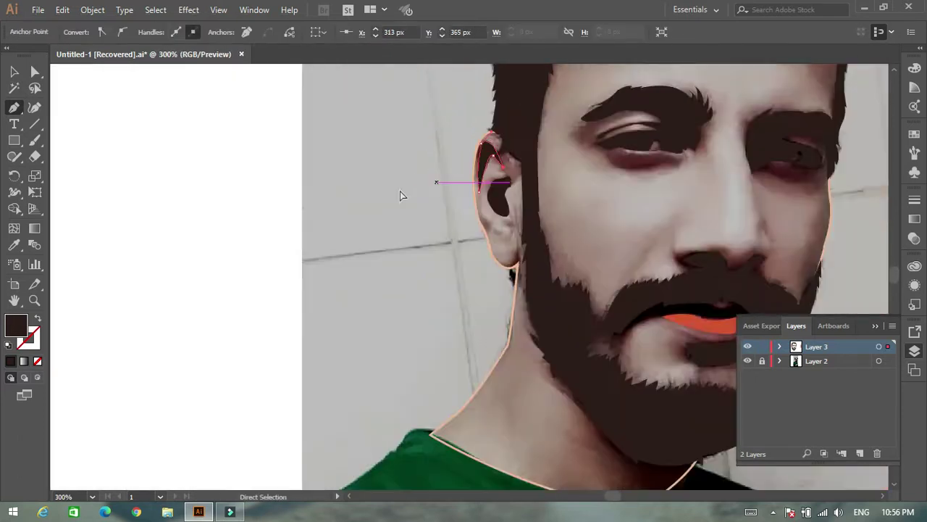
scroll(399, 193, down, 2)
scroll(343, 264, up, 1)
scroll(344, 265, up, 3)
Trace a path from the left eye over the eyelid and around the eyebrow.
scroll(476, 233, up, 1)
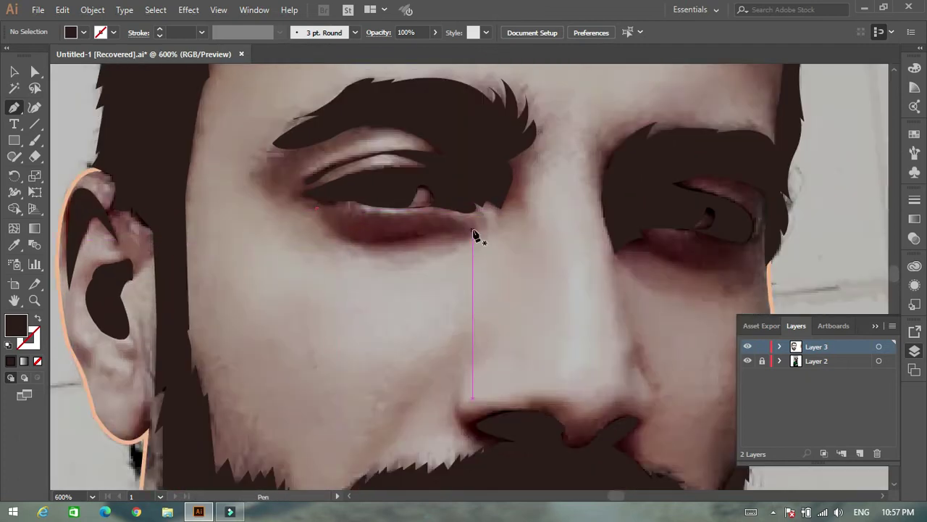
click(474, 230)
click(439, 214)
drag(402, 194, 410, 158)
scroll(426, 168, up, 1)
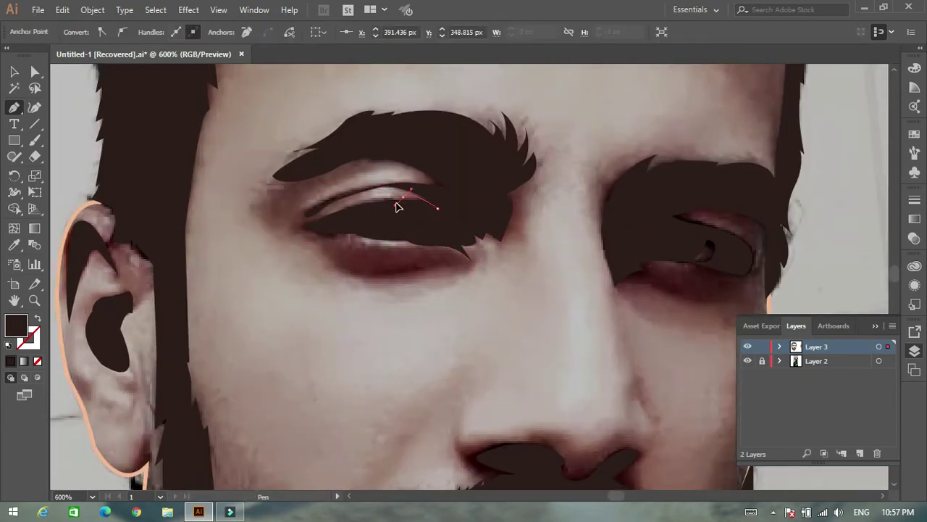
click(447, 158)
scroll(457, 168, down, 3)
scroll(444, 260, up, 4)
click(455, 292)
scroll(487, 246, up, 1)
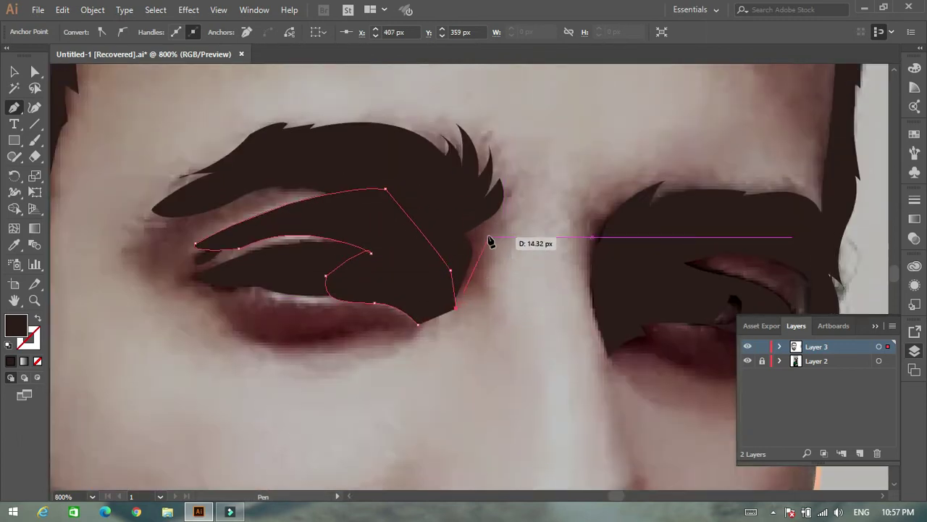
scroll(493, 247, up, 3)
drag(505, 219, 502, 219)
Add zigzag eyebrow-tip anchors, show the outline unfilled, and close the shape under the eye.
click(493, 233)
scroll(489, 217, up, 2)
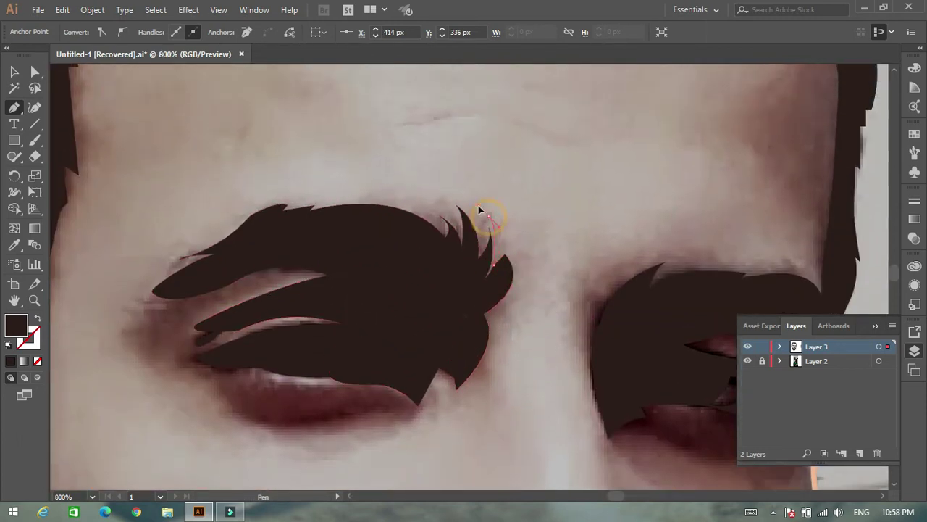
scroll(486, 217, up, 2)
click(483, 275)
click(490, 249)
key(shift+x)
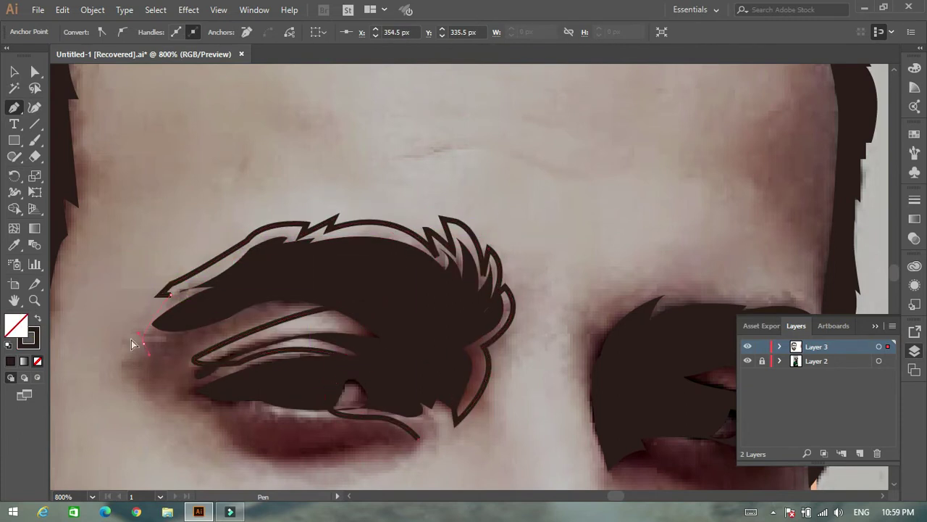
scroll(145, 338, down, 7)
click(202, 299)
drag(350, 338, 445, 309)
click(451, 305)
Fill the eye shape with the brown swatch and send it to the back.
scroll(189, 326, down, 4)
key(i)
click(565, 311)
scroll(217, 326, down, 1)
right_click(195, 322)
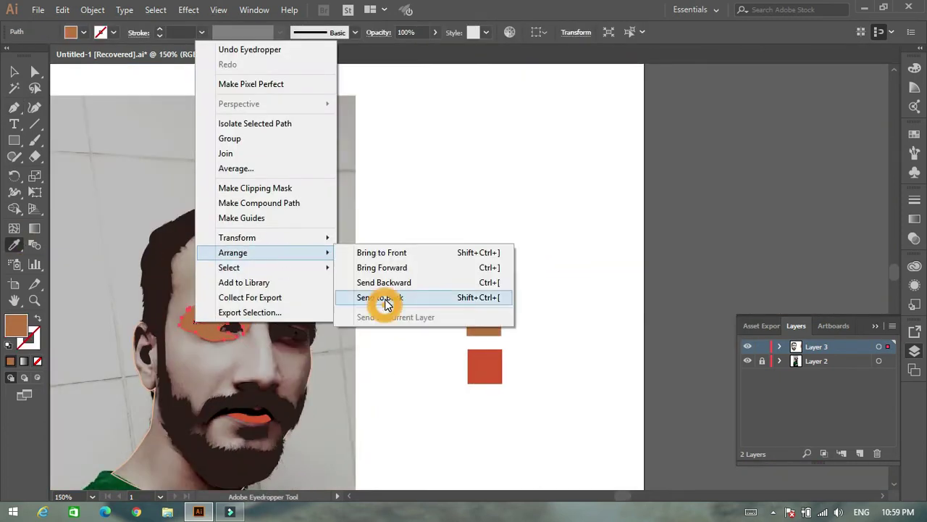
click(385, 303)
scroll(391, 304, up, 3)
Trace an unfilled Pen outline for the shadow around the right eye.
key(p)
scroll(406, 308, up, 3)
drag(243, 284, 221, 259)
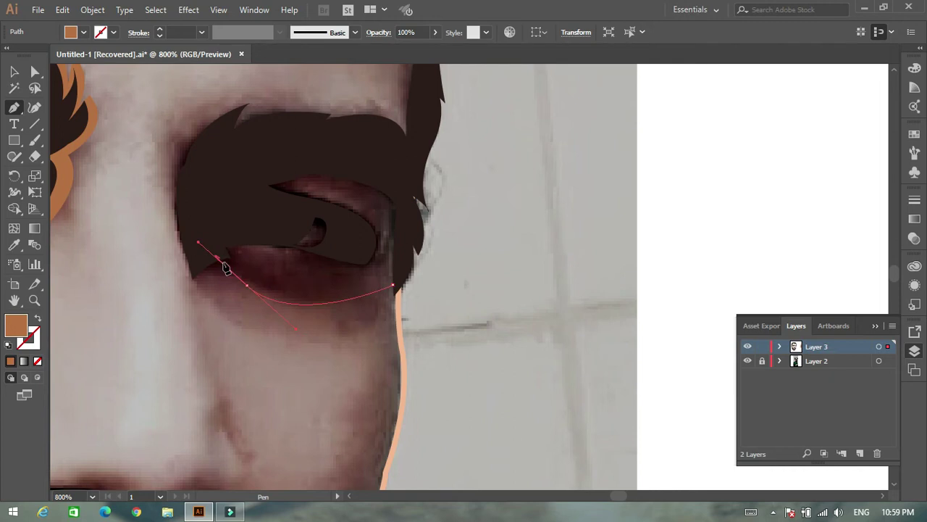
click(192, 281)
scroll(217, 217, up, 3)
drag(181, 219, 224, 197)
scroll(250, 211, up, 2)
click(269, 217)
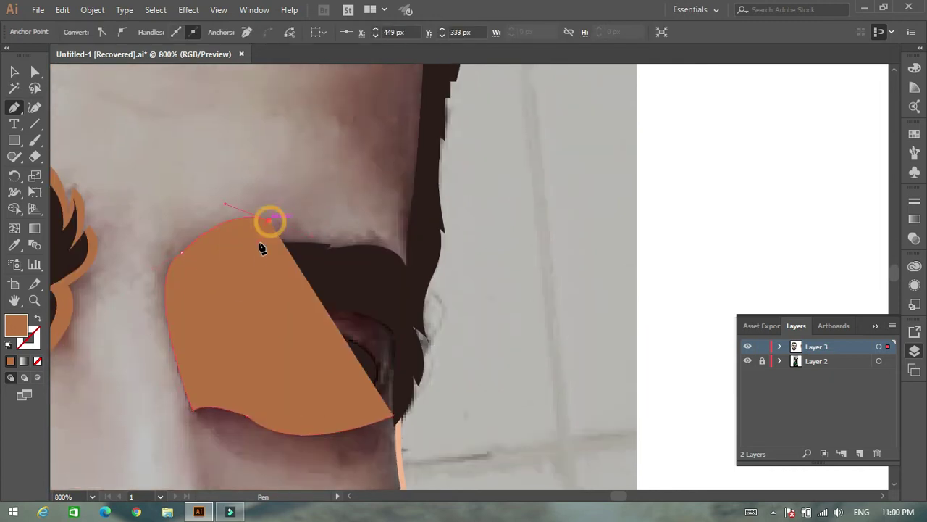
key(shift+x)
drag(255, 239, 357, 240)
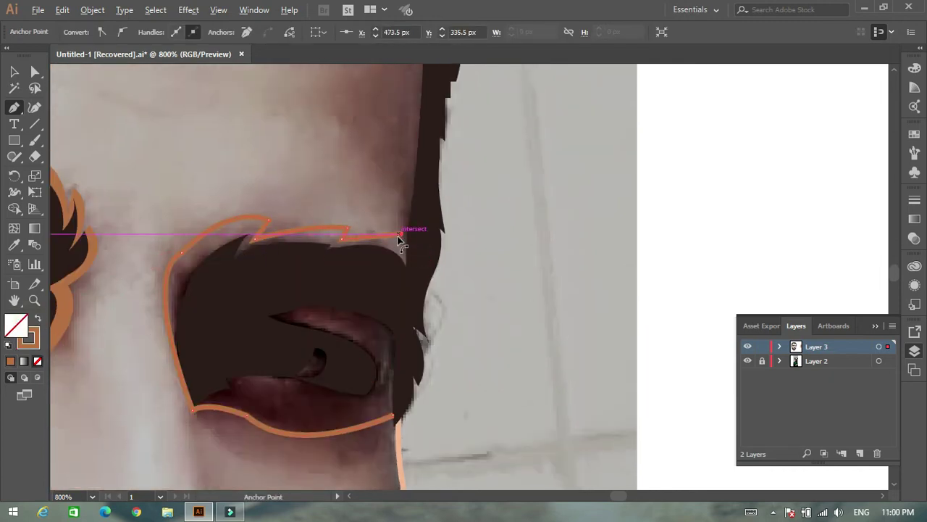
scroll(400, 239, down, 3)
drag(369, 187, 341, 179)
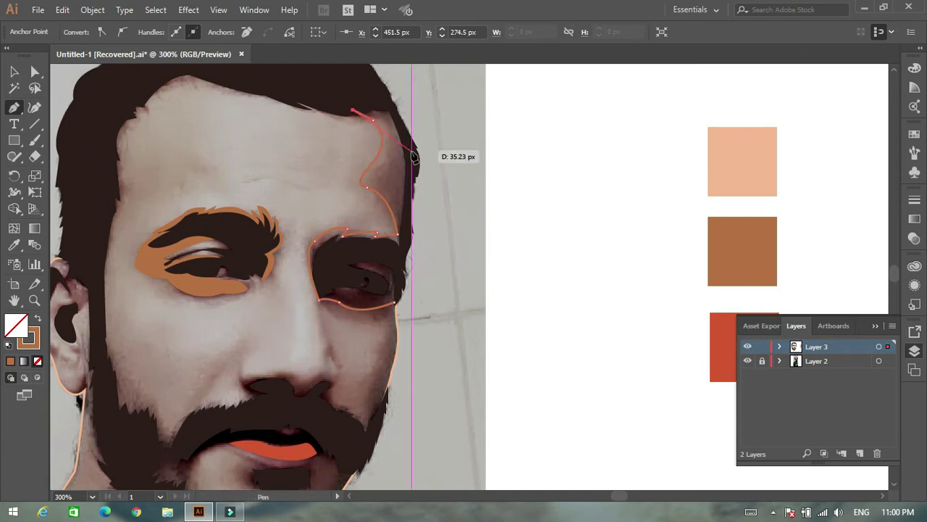
drag(411, 167, 412, 168)
Fill the new right-eye shadow with a sampled colour, then select the face shape.
scroll(405, 239, down, 2)
scroll(362, 261, down, 2)
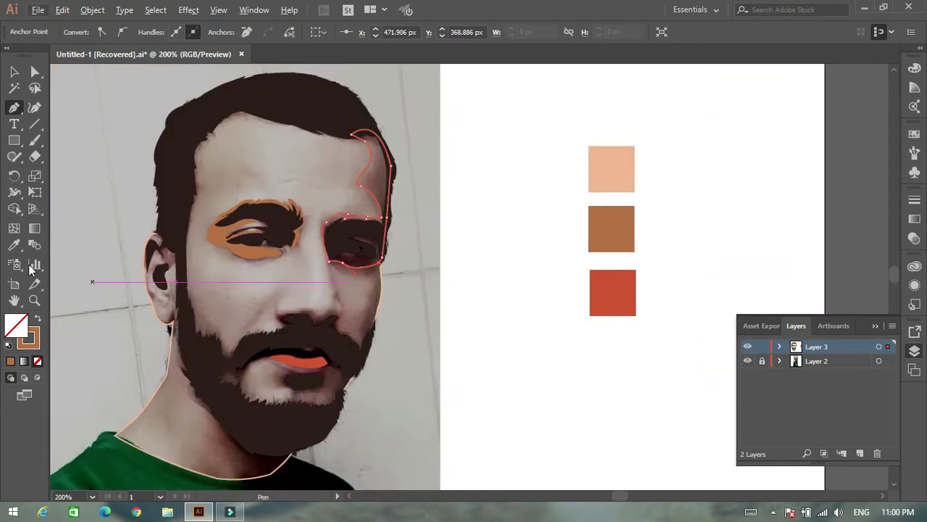
key(i)
click(217, 232)
right_click(342, 221)
key(Escape)
click(611, 169)
right_click(307, 239)
click(476, 292)
Recolour the face shadow red and set the left eye shadow opacity to 42%.
click(613, 293)
scroll(485, 398, down, 2)
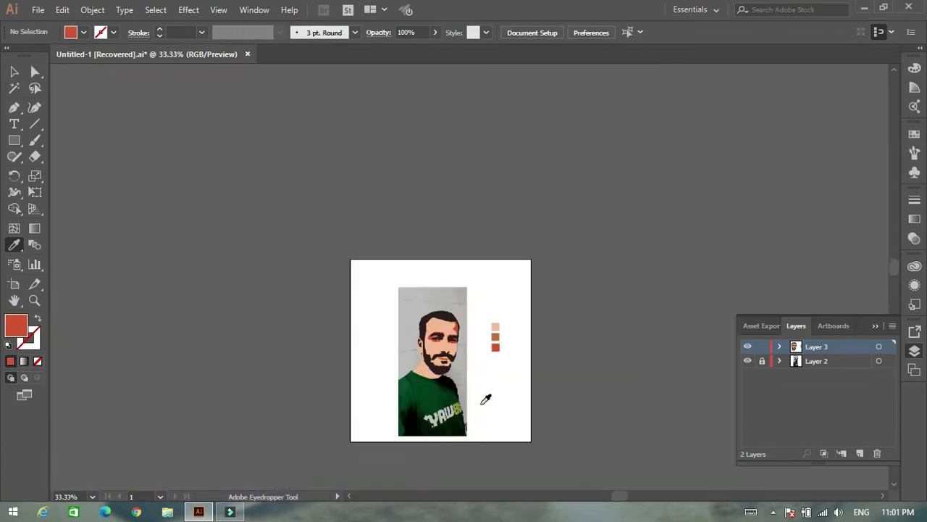
scroll(437, 311, up, 3)
ctrl+click(415, 229)
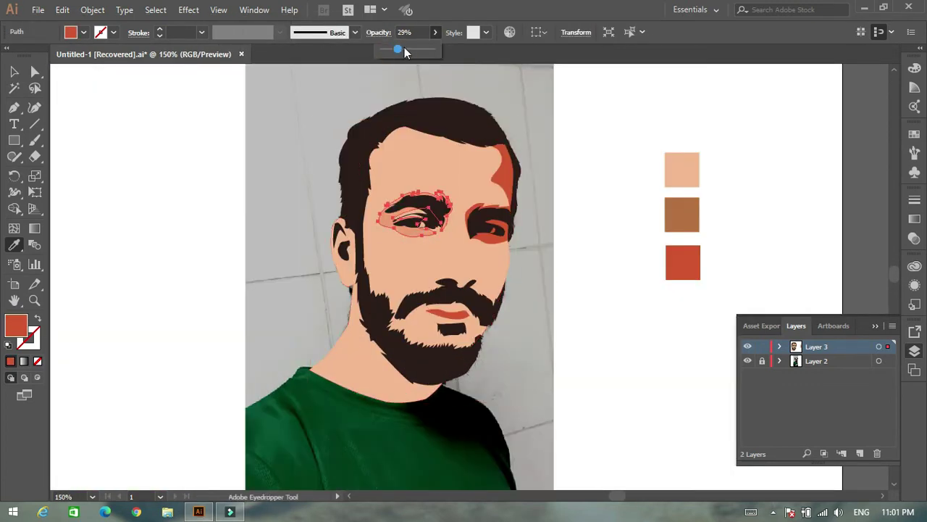
drag(404, 49, 412, 49)
click(239, 179)
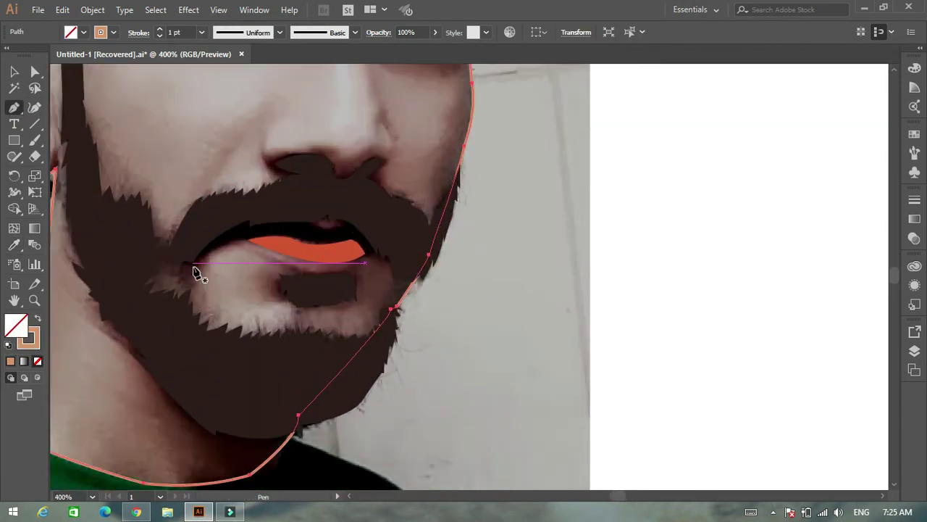
Trace a closed Pen outline around the lower lip, mouth corners and upper lip.
scroll(258, 243, up, 3)
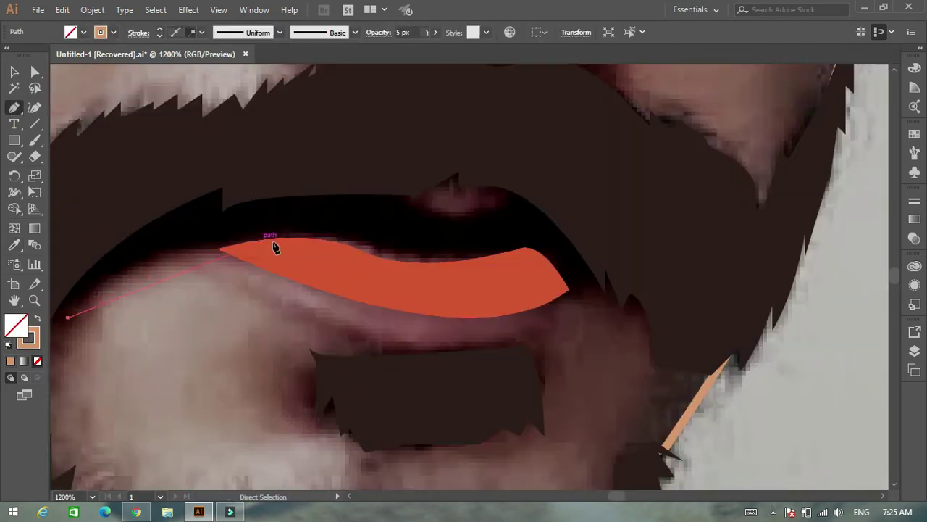
drag(361, 244, 402, 273)
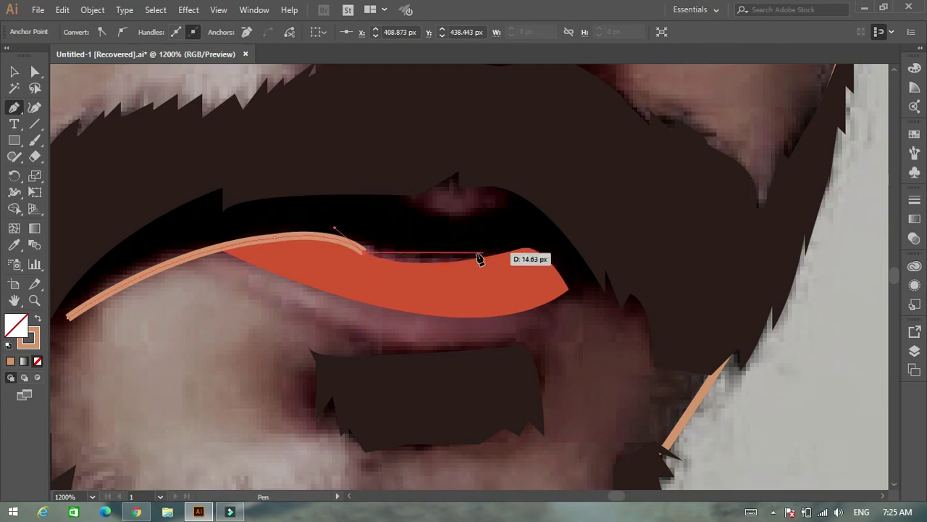
click(651, 305)
scroll(601, 265, down, 1)
click(550, 203)
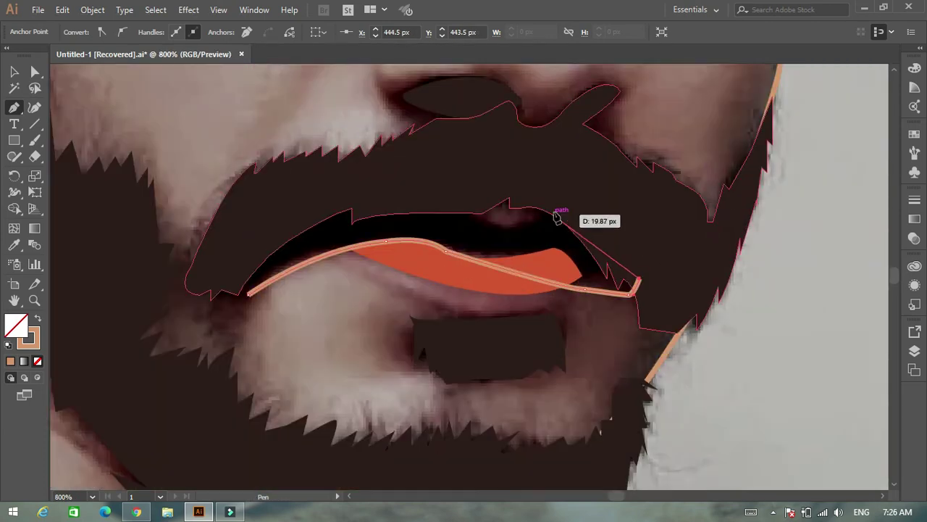
click(518, 217)
click(471, 211)
drag(249, 273, 221, 284)
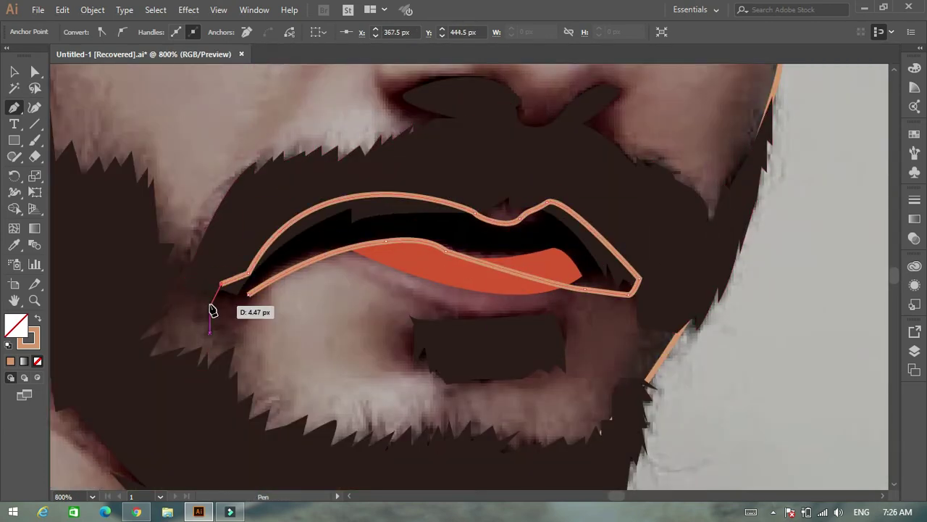
scroll(210, 310, up, 1)
click(316, 266)
scroll(316, 266, down, 2)
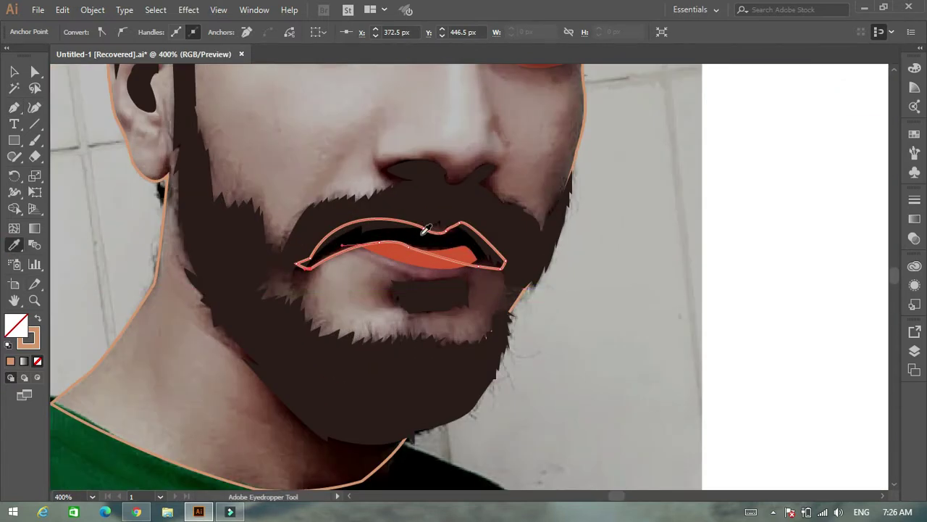
scroll(354, 304, down, 2)
Fill the lip shape with a pink from the Color Picker and deselect it.
key(i)
double_click(15, 326)
click(399, 196)
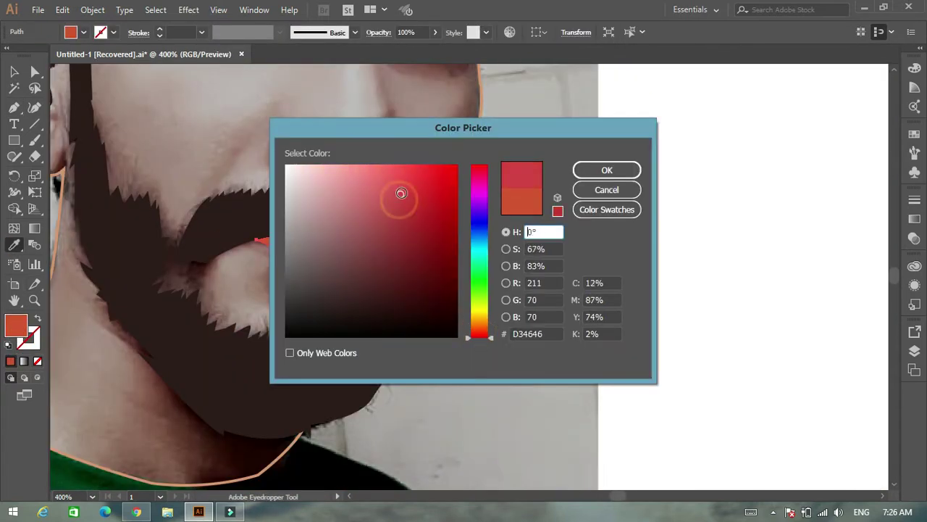
click(606, 170)
key(ctrl+shift+a)
scroll(293, 195, down, 3)
Select the hair and beard shape and sample a dark colour for its fill.
click(182, 269)
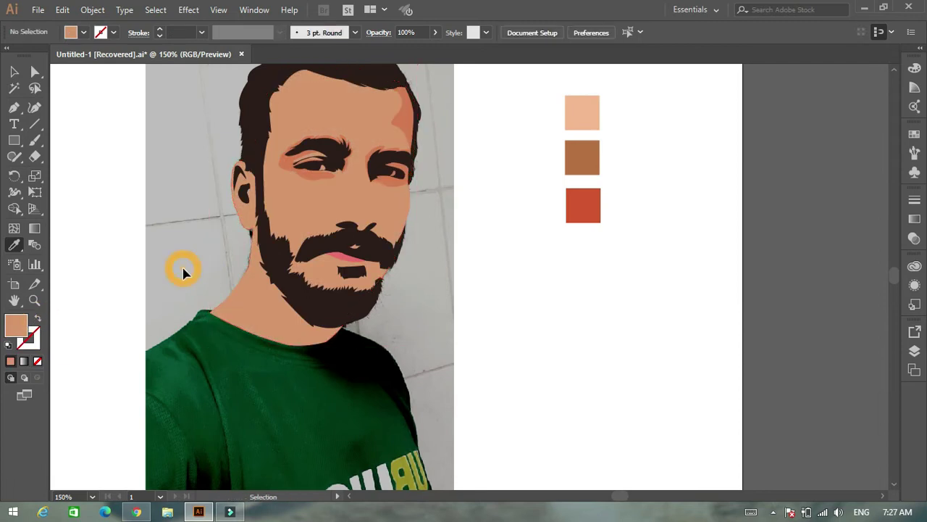
scroll(193, 269, down, 2)
scroll(196, 269, up, 1)
scroll(435, 289, down, 2)
scroll(300, 300, up, 1)
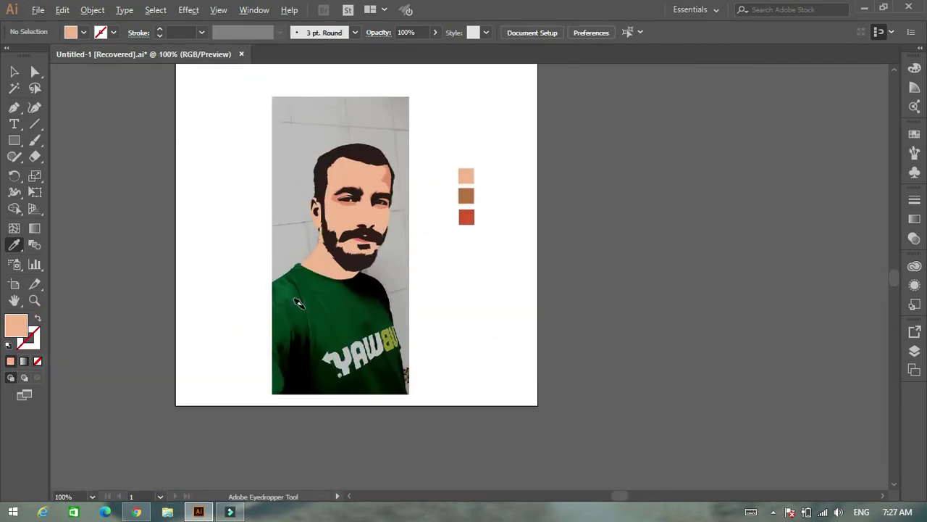
scroll(300, 300, up, 1)
click(38, 317)
scroll(355, 230, down, 2)
click(355, 230)
scroll(294, 195, up, 3)
right_click(294, 195)
key(Escape)
Set the hair and beard fill to dark red in the Color Picker.
scroll(151, 297, down, 3)
double_click(16, 324)
click(605, 167)
scroll(195, 321, up, 1)
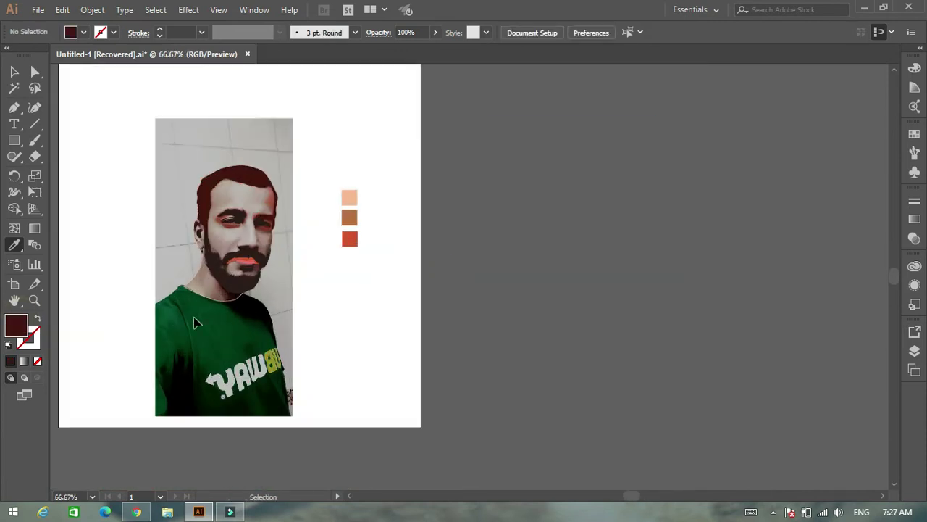
scroll(296, 368, up, 3)
Fill the small under-lip shape with the brown swatch, then sample peach onto the mustache-lip shape.
click(161, 227)
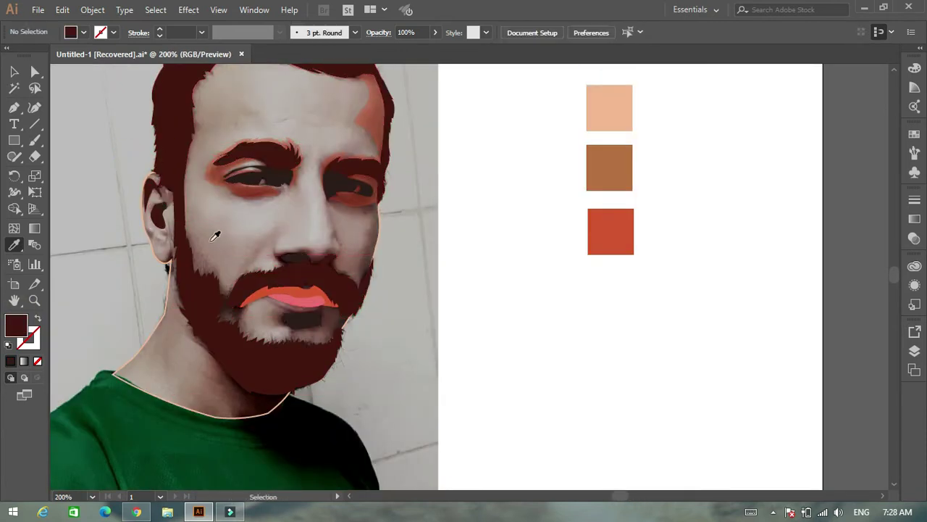
scroll(232, 159, up, 2)
ctrl+click(239, 196)
scroll(286, 249, down, 2)
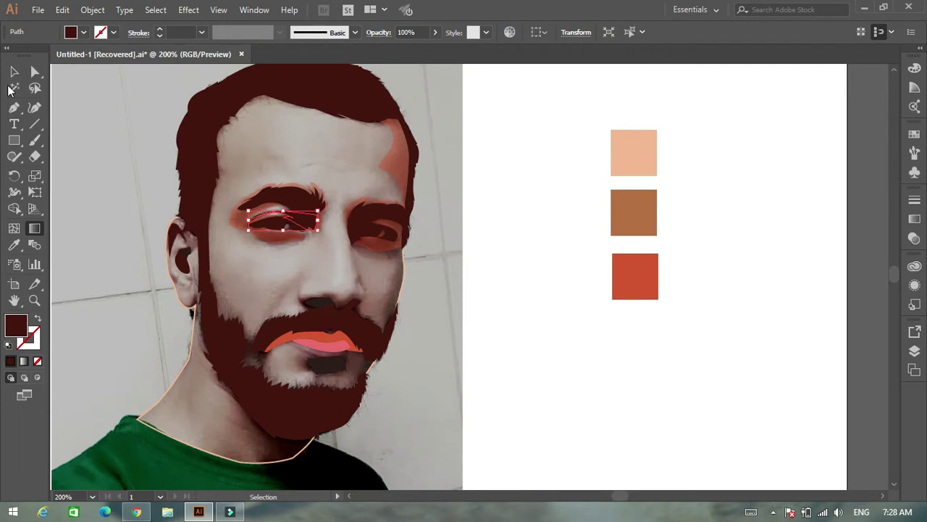
scroll(182, 273, up, 1)
scroll(389, 292, down, 1)
click(295, 317)
click(601, 174)
double_click(16, 325)
click(606, 170)
ctrl+click(230, 299)
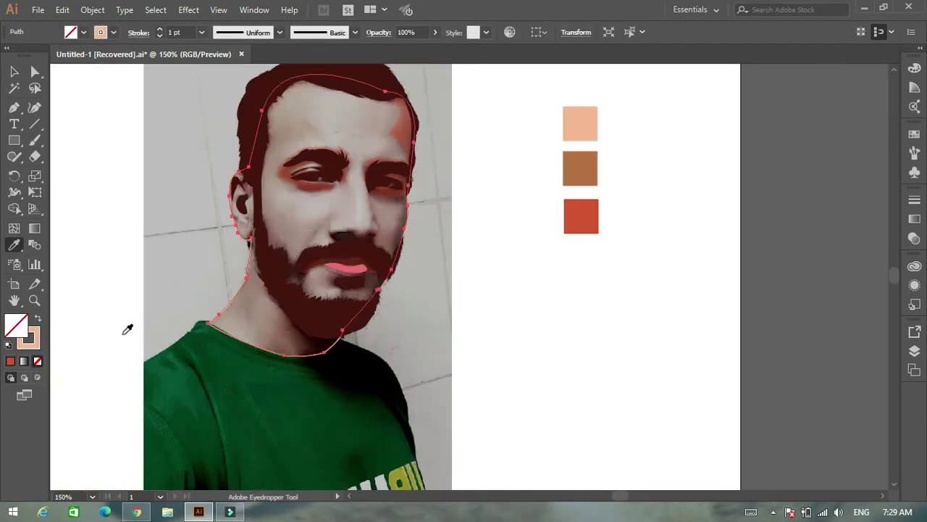
click(254, 321)
Set peach as the stroke colour with no fill for a new Pen outline.
right_click(250, 321)
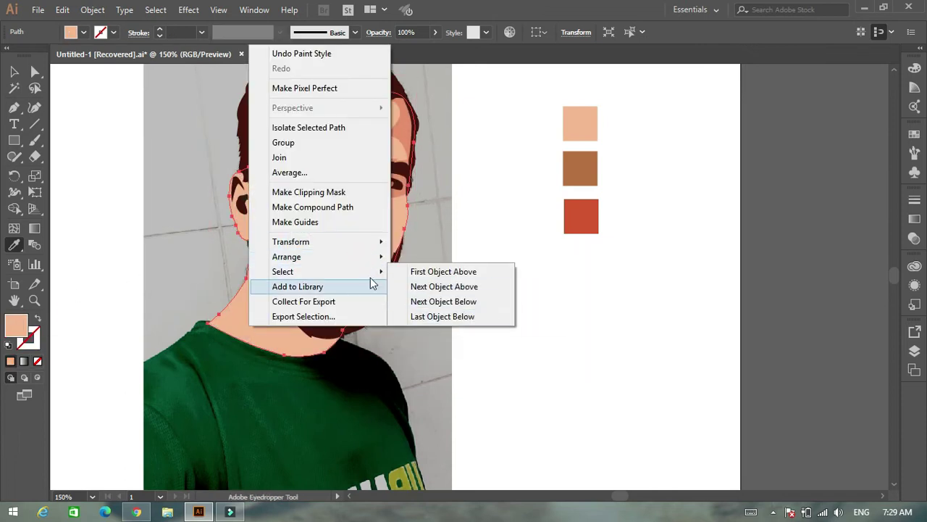
key(Escape)
key(ctrl+minus)
scroll(255, 245, up, 5)
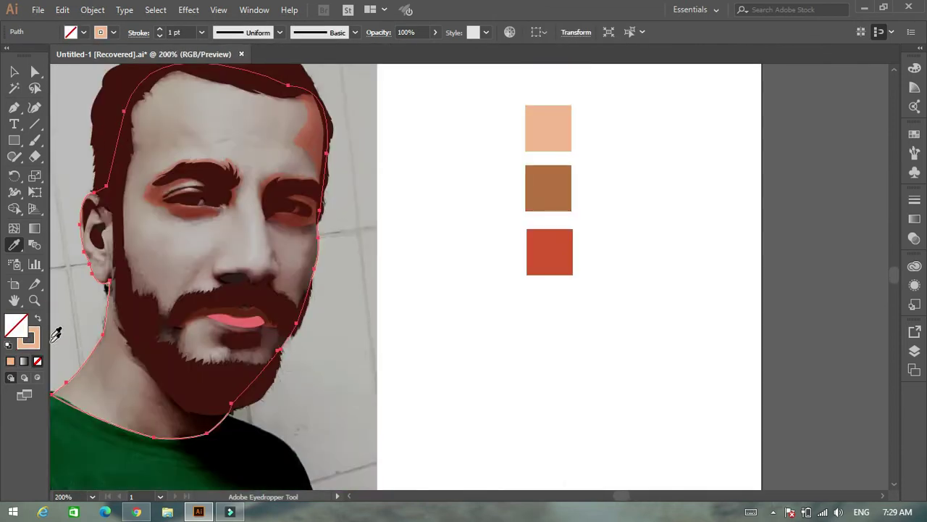
key(p)
scroll(281, 191, down, 2)
Trace the outline from the cheek beside the nose, around the nostril and along the mustache top.
drag(287, 235, 281, 273)
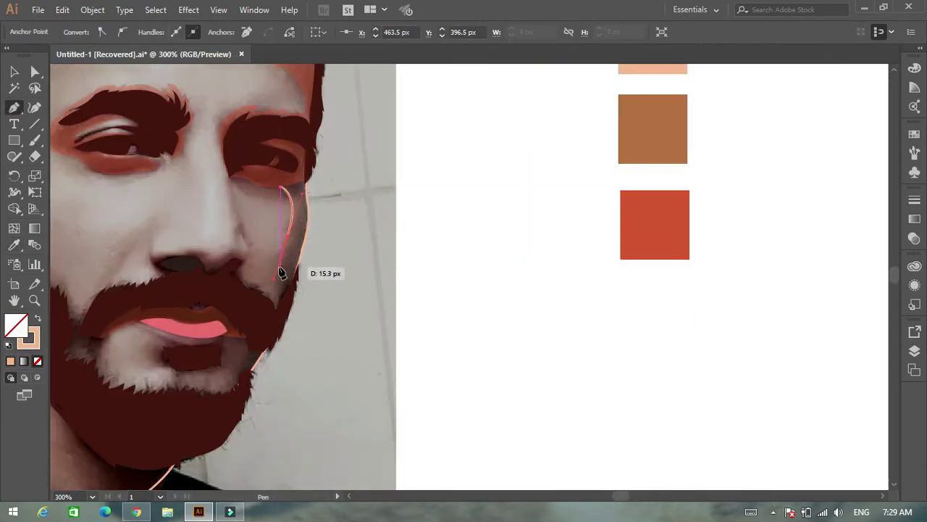
scroll(247, 250, up, 1)
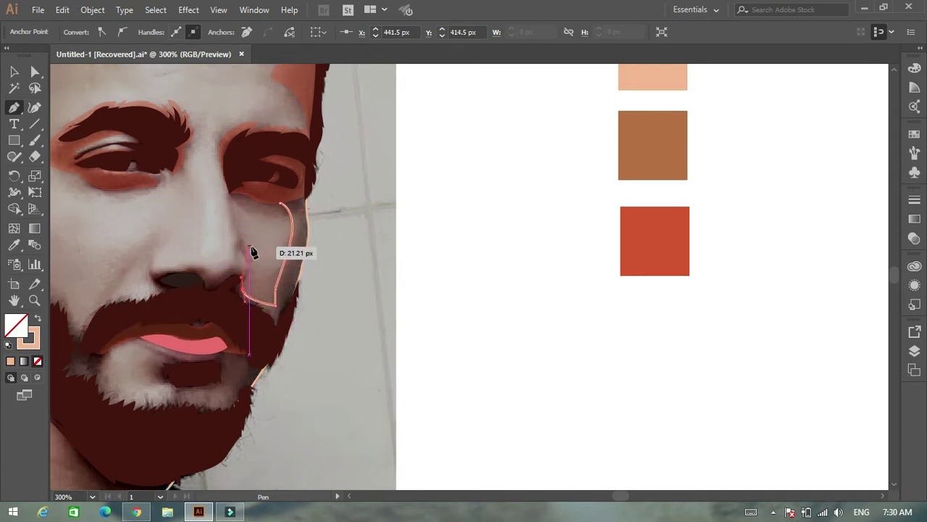
scroll(259, 253, up, 1)
scroll(297, 285, down, 3)
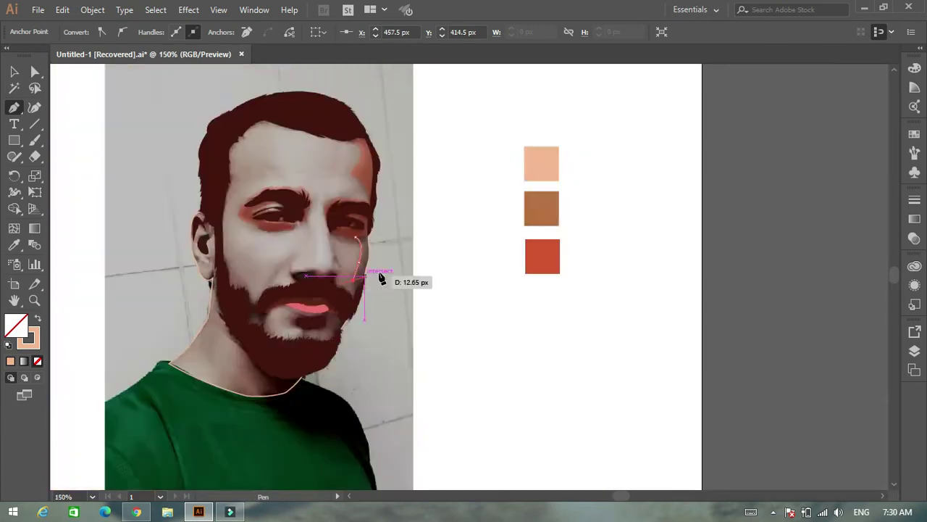
scroll(382, 275, up, 3)
scroll(310, 300, up, 2)
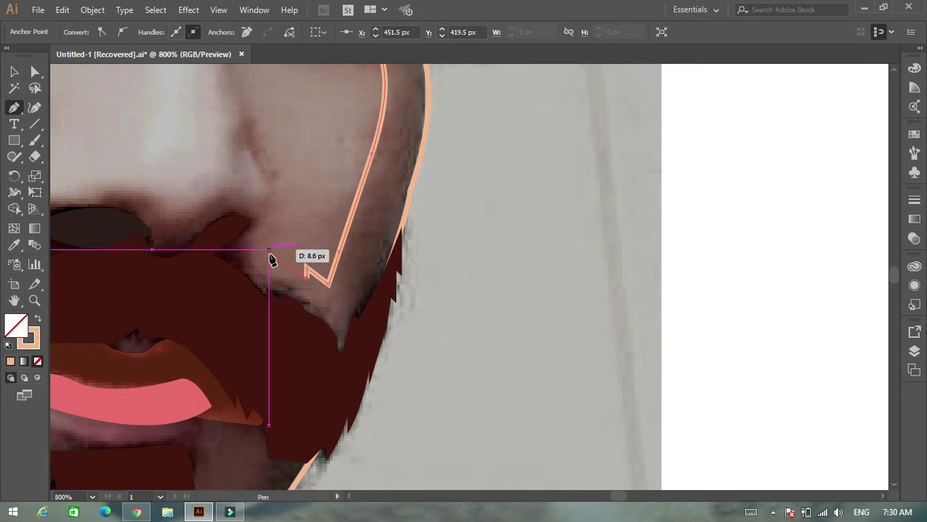
scroll(255, 233, up, 1)
scroll(239, 225, down, 3)
scroll(239, 224, up, 3)
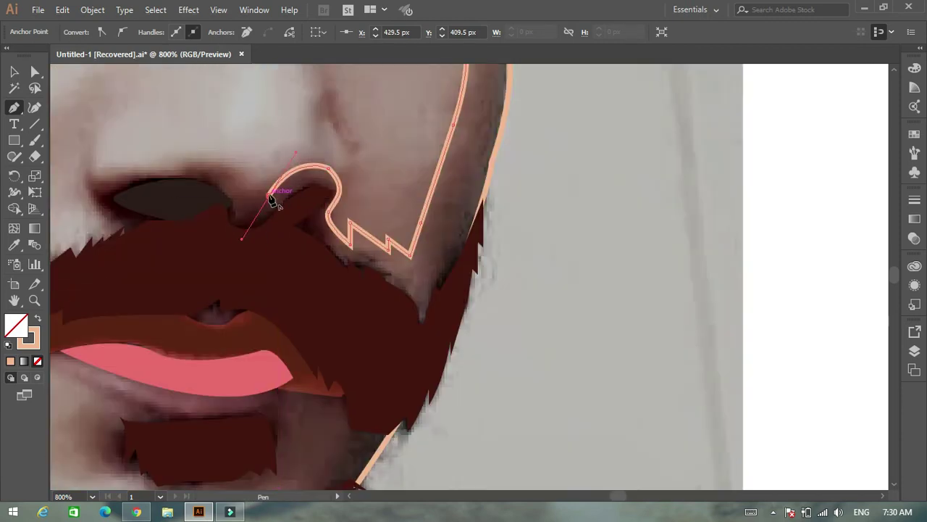
drag(275, 196, 222, 178)
drag(71, 294, 247, 228)
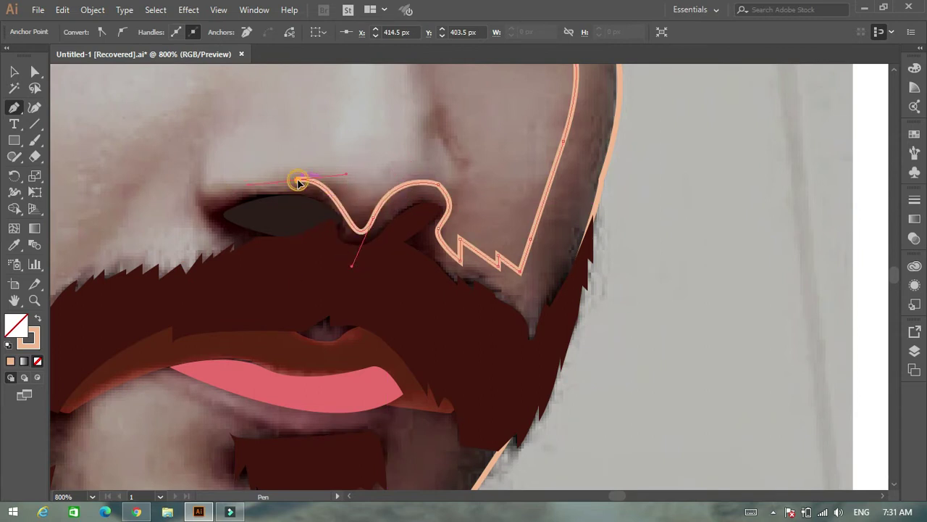
drag(248, 246, 260, 230)
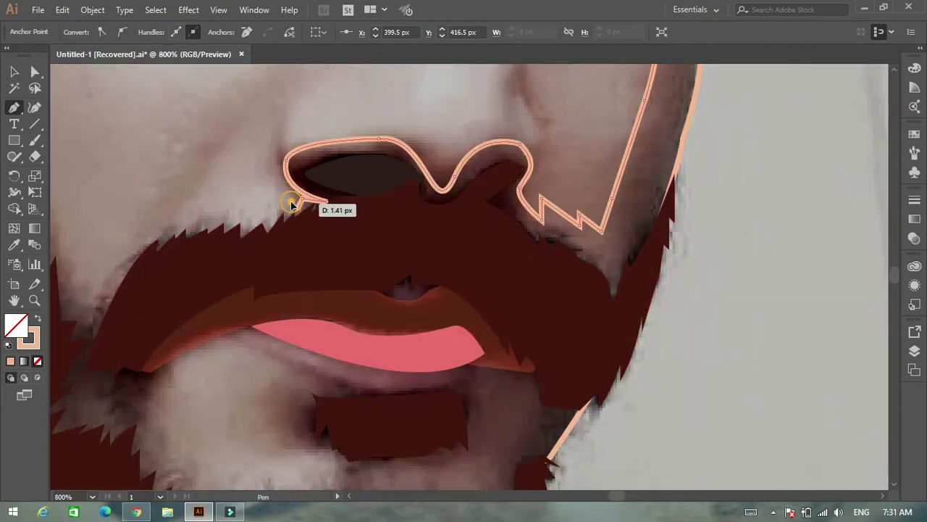
Finish the outline down the right cheek edge and fill the face shape with peach skin colour.
scroll(186, 206, down, 2)
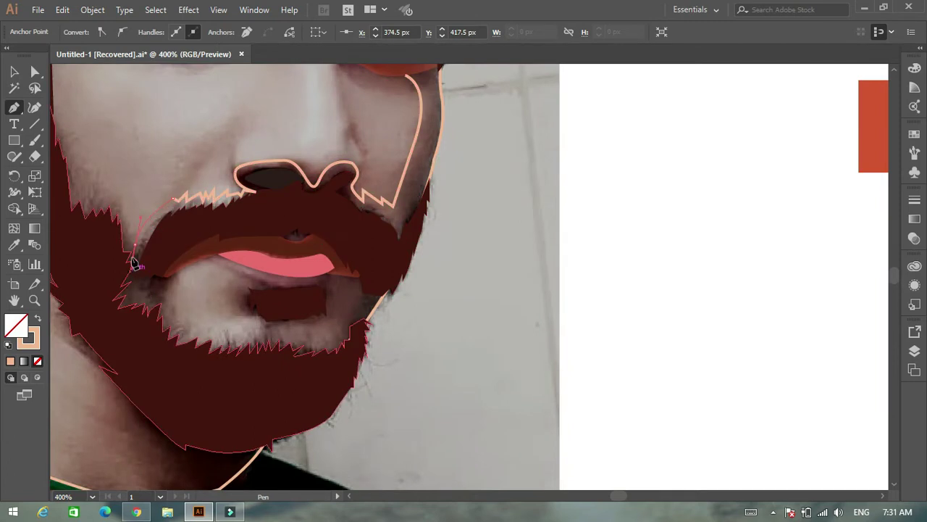
scroll(165, 239, down, 1)
scroll(179, 288, up, 2)
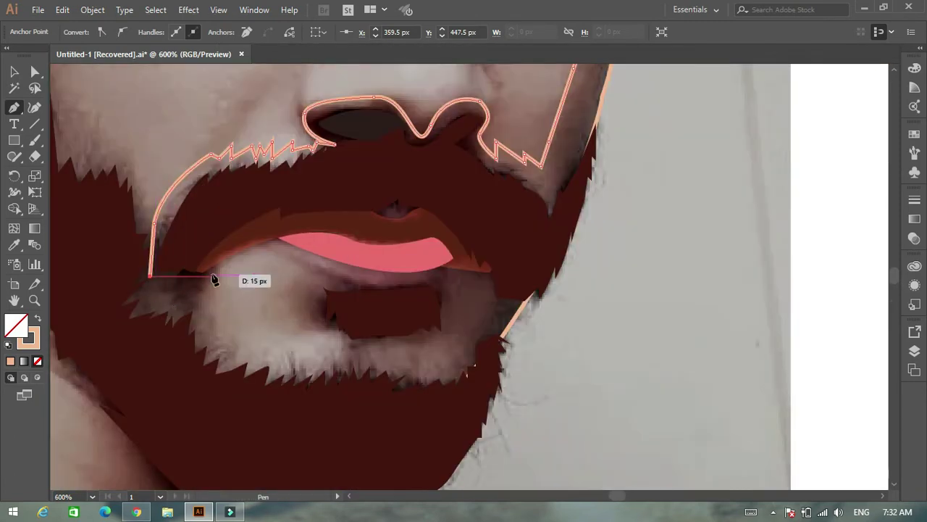
scroll(189, 280, down, 3)
scroll(281, 264, up, 2)
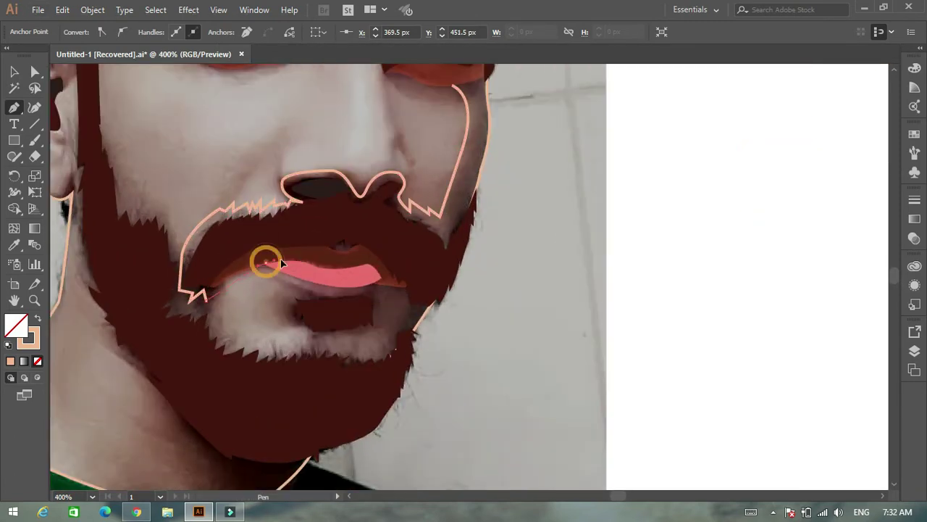
scroll(410, 326, down, 1)
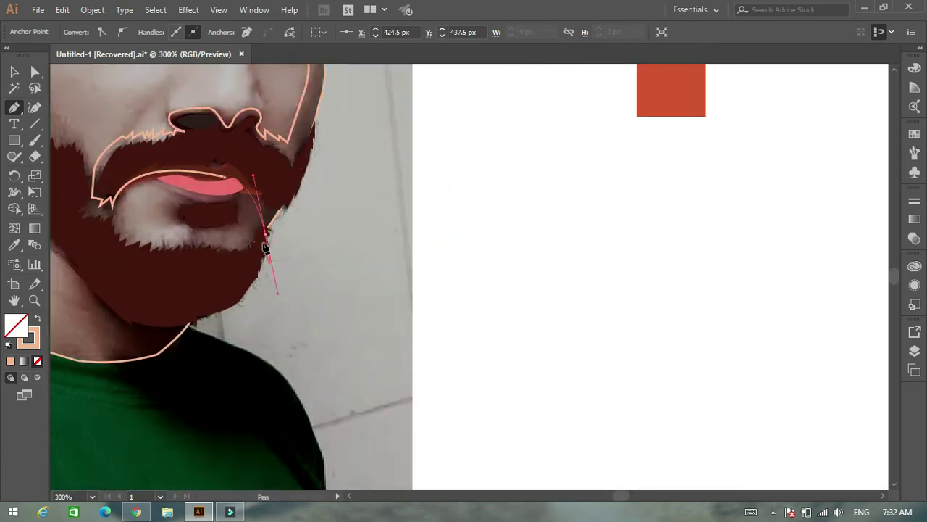
scroll(290, 255, up, 2)
scroll(352, 191, down, 1)
scroll(217, 213, up, 1)
scroll(315, 223, up, 2)
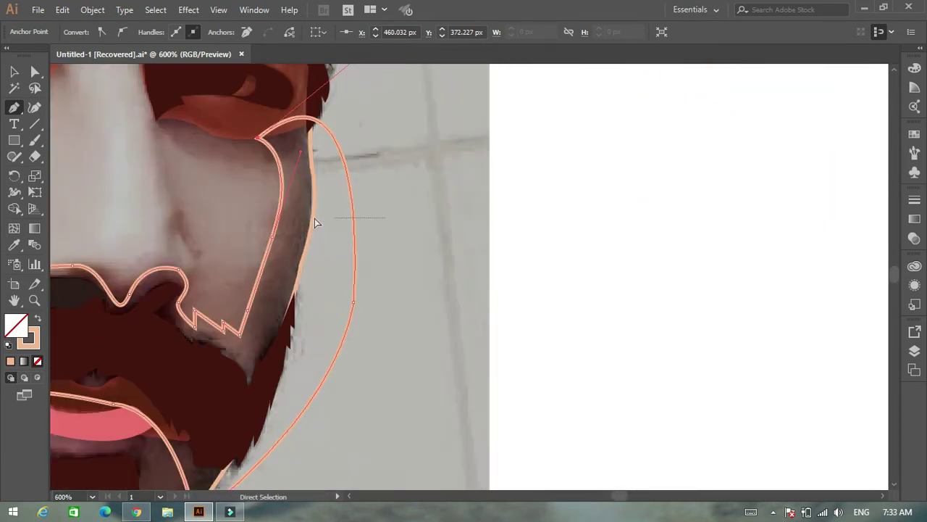
drag(315, 222, 361, 278)
scroll(361, 279, down, 3)
click(16, 74)
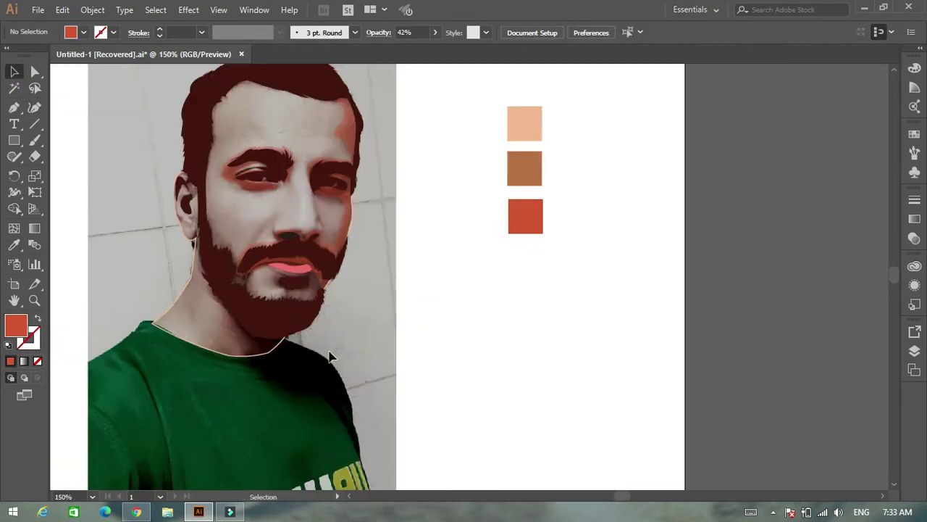
click(522, 156)
right_click(331, 222)
Send the face shape backward, then trace a zigzag skin outline along the beard edge.
click(472, 354)
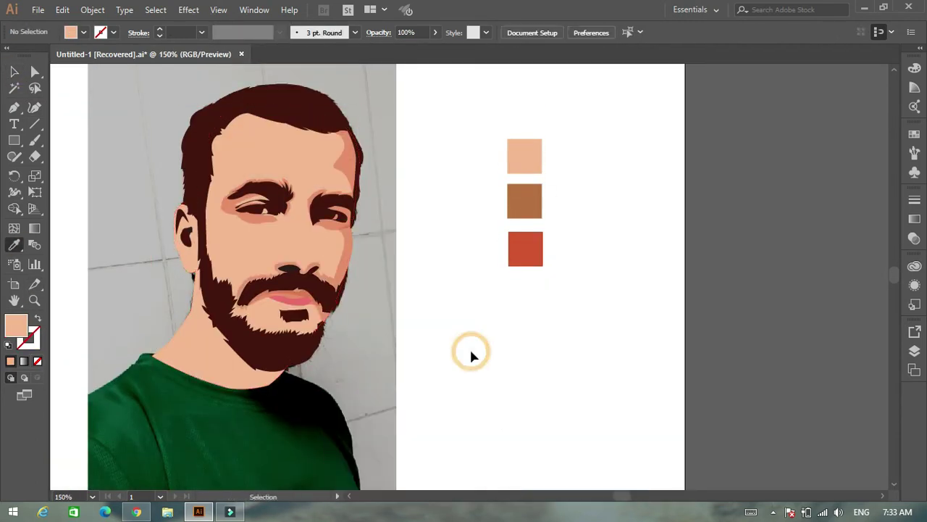
key(ctrl+1)
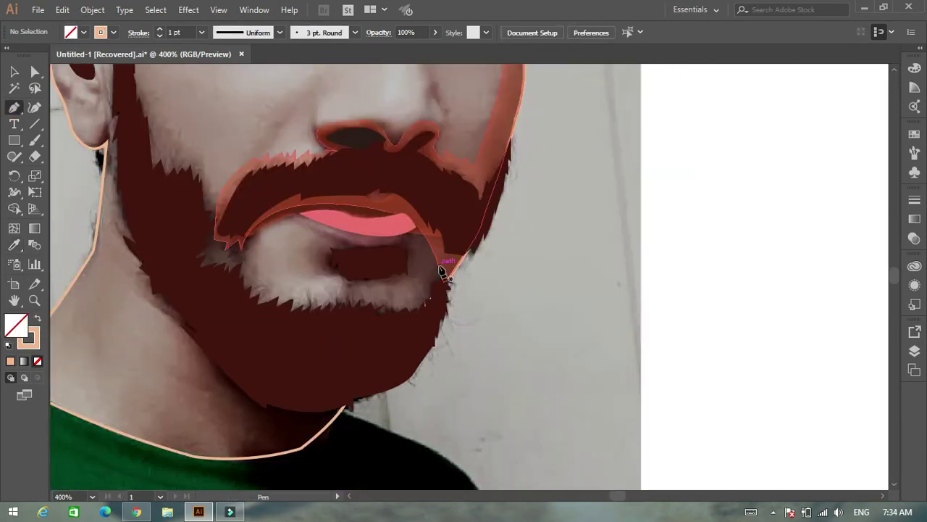
click(442, 272)
click(426, 286)
click(413, 300)
click(398, 301)
click(383, 301)
click(368, 297)
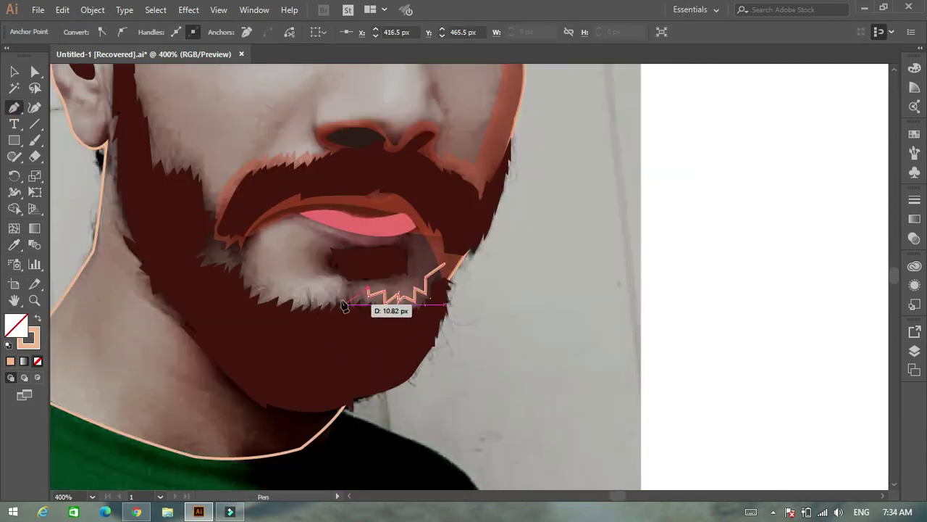
click(250, 270)
click(212, 263)
Extend the skin outline up the temple.
scroll(212, 222, up, 2)
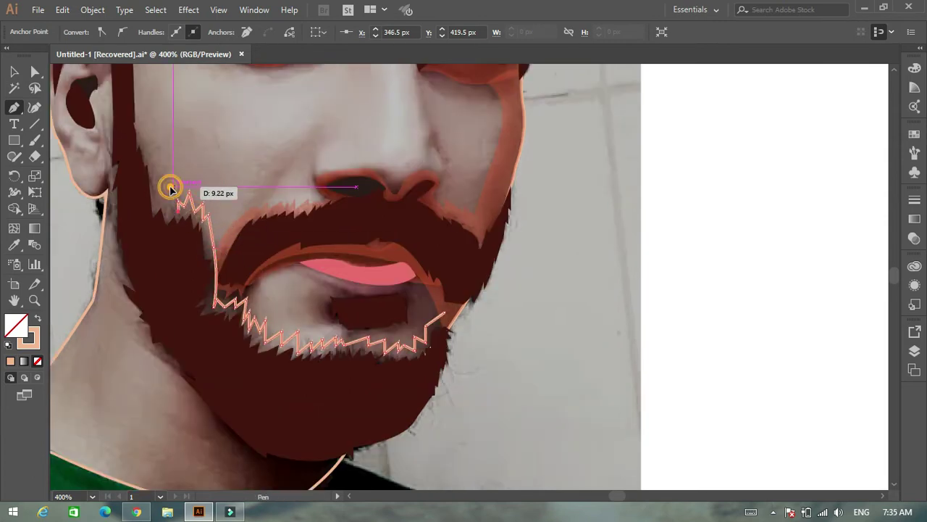
scroll(131, 148, up, 3)
scroll(144, 201, up, 3)
click(161, 182)
scroll(161, 188, up, 2)
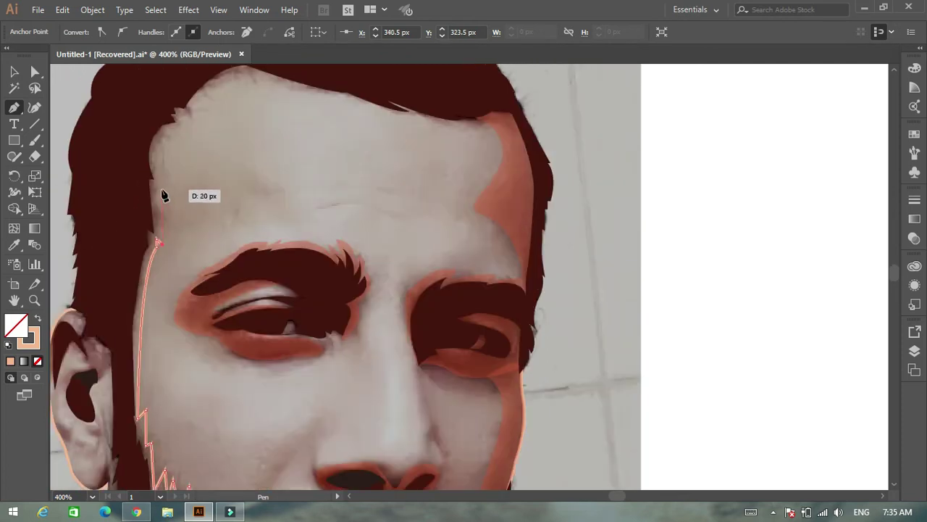
scroll(162, 193, up, 2)
drag(178, 161, 208, 157)
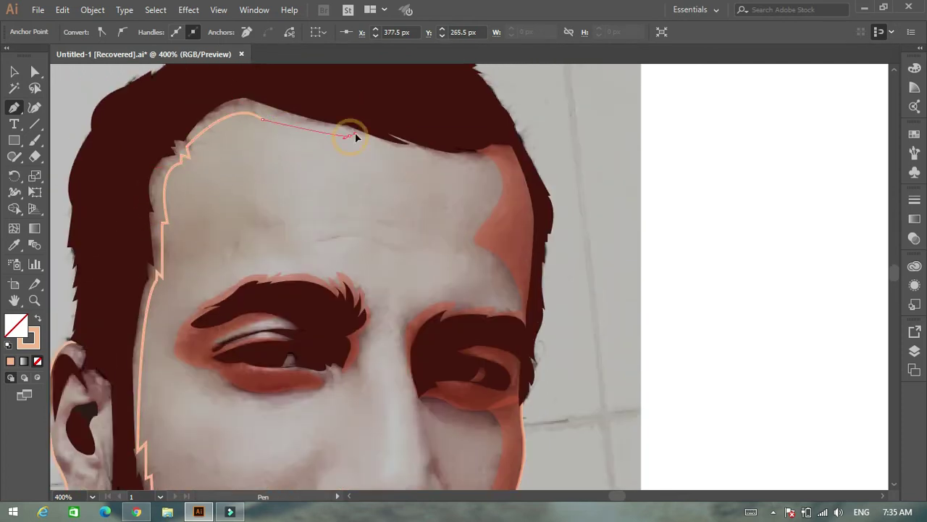
scroll(513, 170, down, 4)
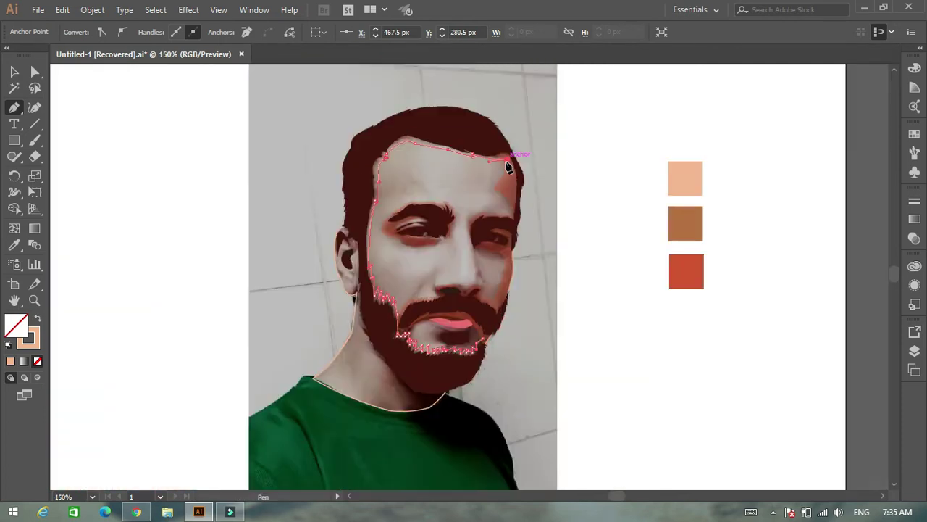
scroll(435, 182, up, 1)
scroll(327, 164, up, 3)
scroll(307, 170, down, 3)
scroll(268, 176, up, 3)
Curve the outline around the ear and down the neck, closing it at the collar.
drag(256, 155, 261, 221)
click(295, 176)
drag(299, 191, 300, 195)
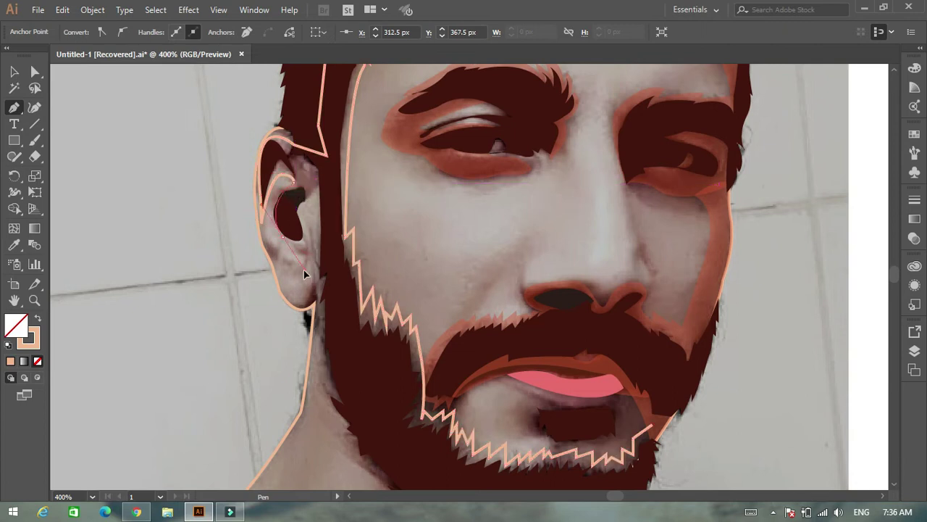
scroll(313, 248, down, 3)
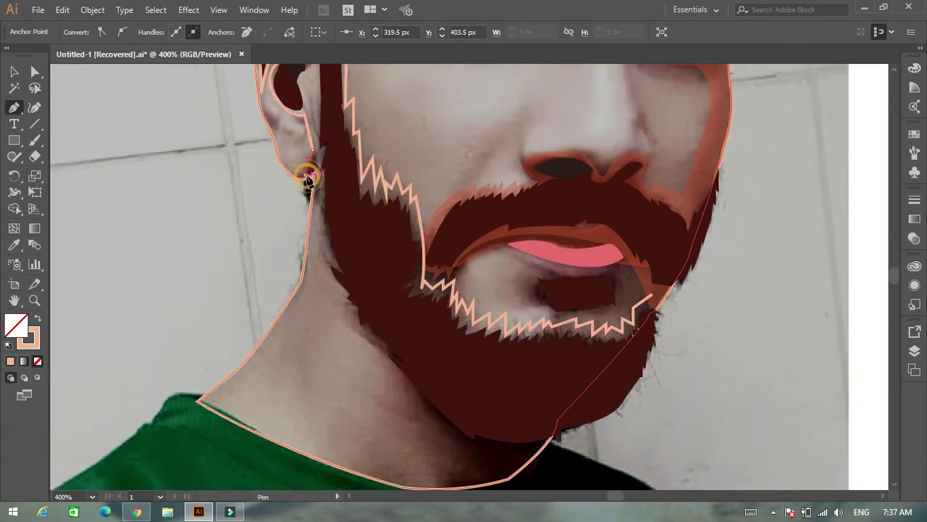
drag(288, 144, 289, 168)
drag(297, 217, 324, 204)
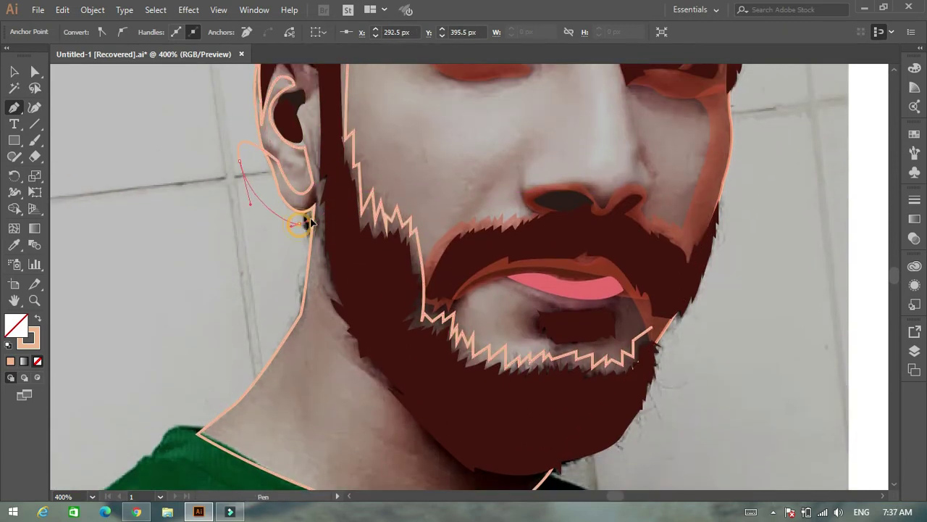
scroll(304, 207, down, 3)
scroll(345, 249, down, 2)
click(364, 209)
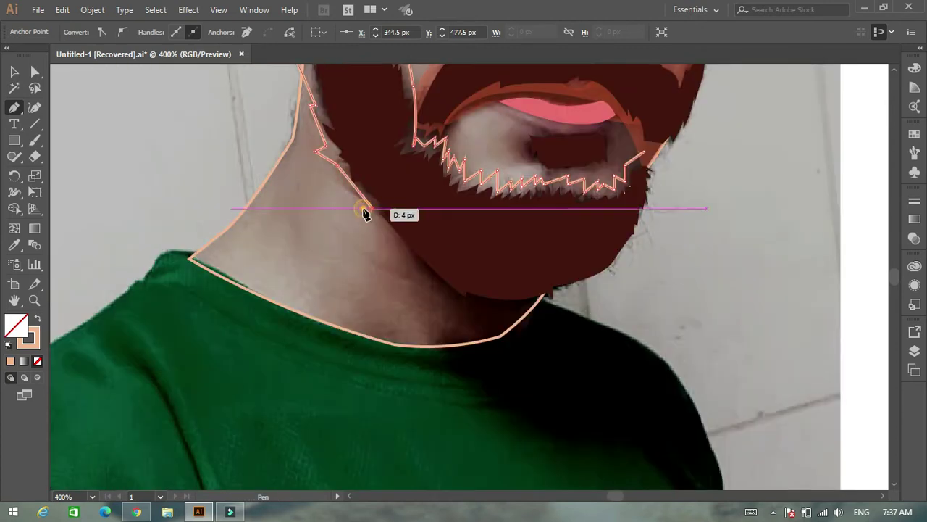
key(ctrl+minus)
click(521, 299)
Fill the skin outline with the peach swatch and send it behind the beard.
scroll(165, 289, up, 2)
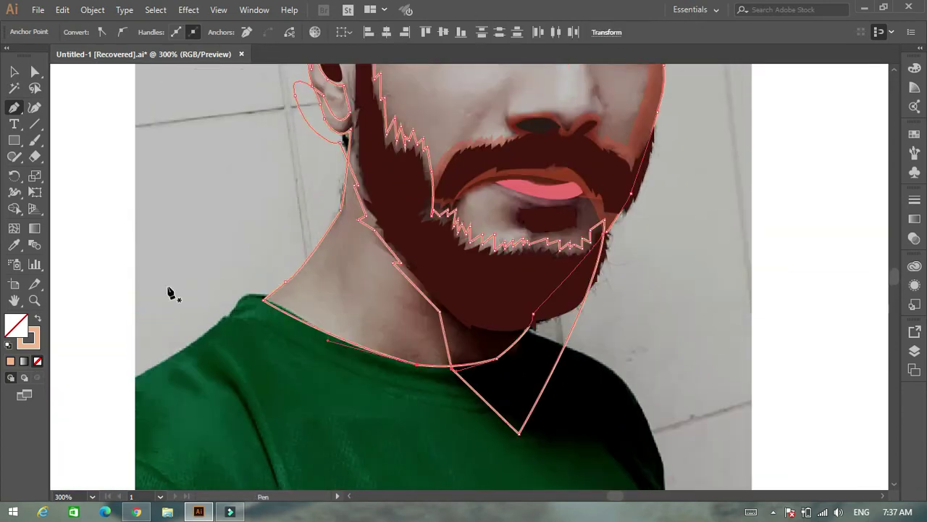
key(ctrl+minus)
key(v)
key(ctrl+minus)
key(i)
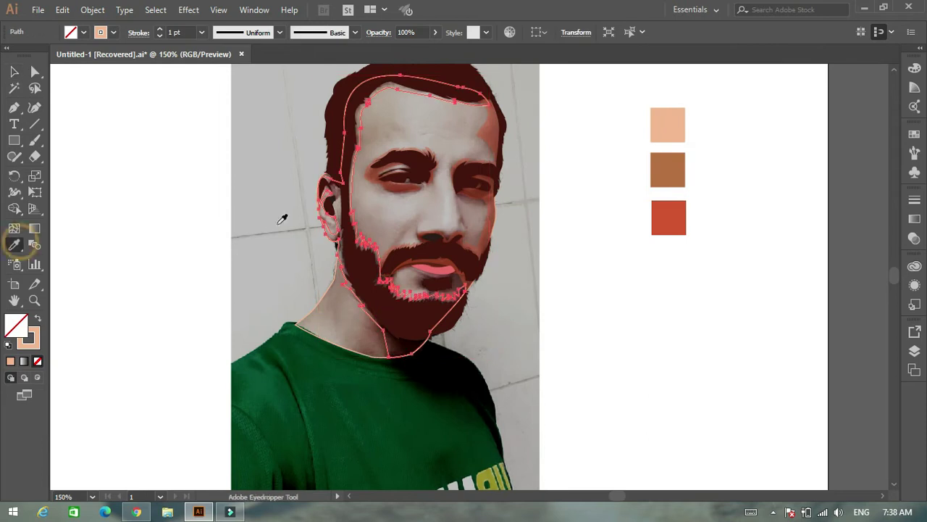
click(316, 244)
right_click(368, 220)
click(551, 478)
click(52, 215)
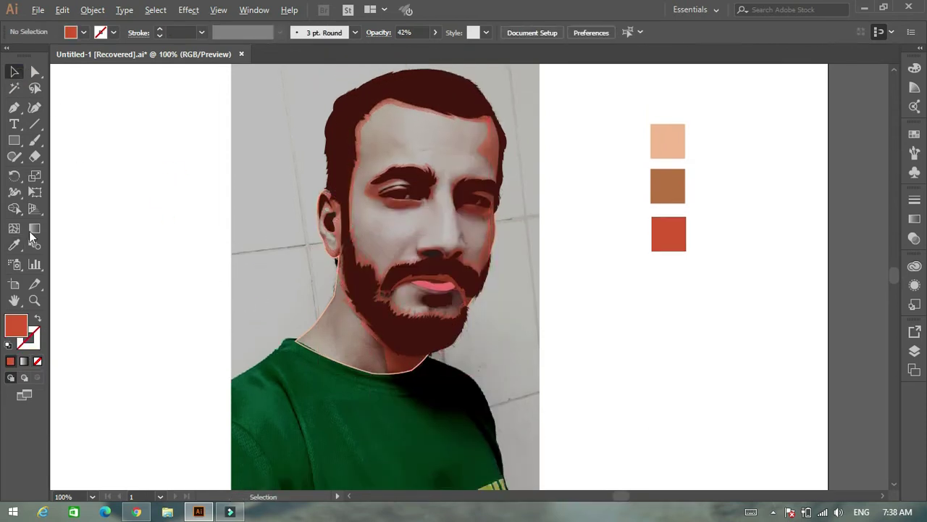
click(259, 280)
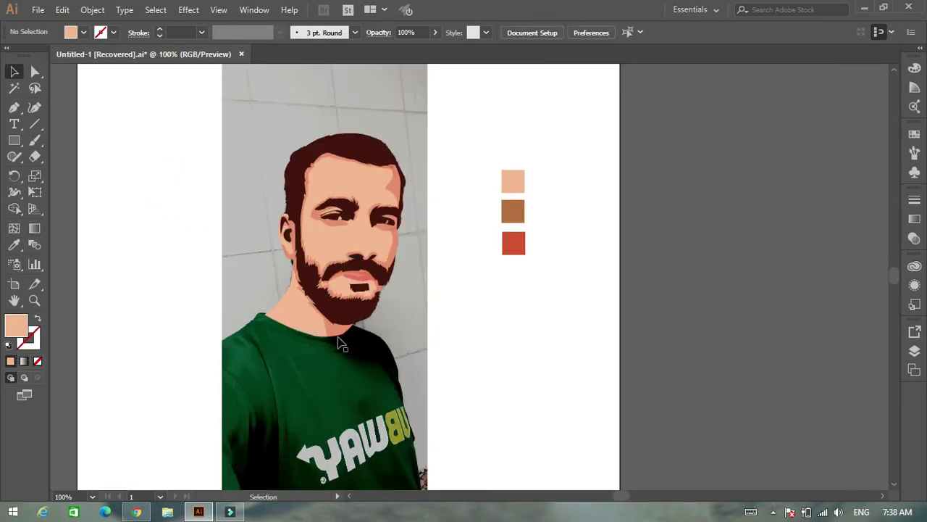
Swap the fill and stroke colours and switch to the Pen tool.
scroll(321, 249, down, 3)
scroll(356, 231, up, 5)
scroll(100, 271, down, 3)
key(shift+x)
key(p)
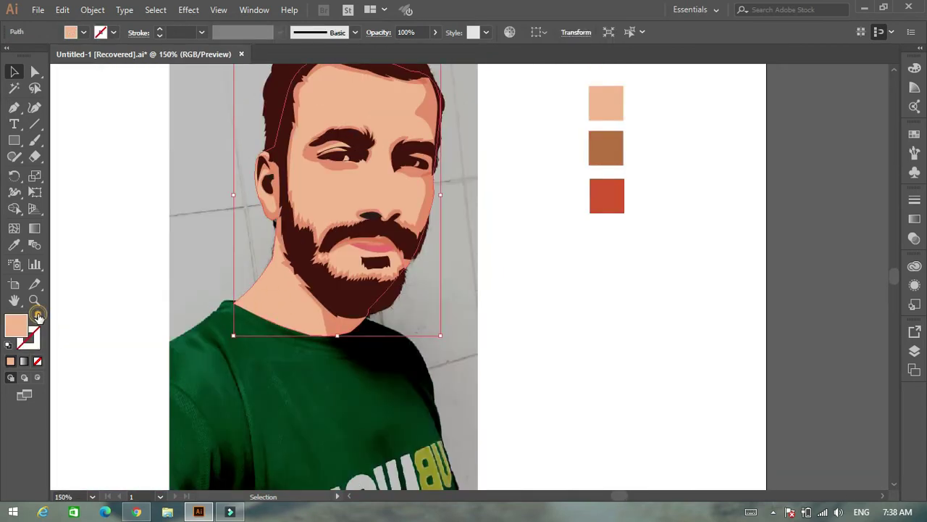
scroll(376, 254, up, 2)
scroll(283, 270, up, 2)
Undo the old lip and draw a new curved pink upper lip between moustache and beard.
key(ctrl+z)
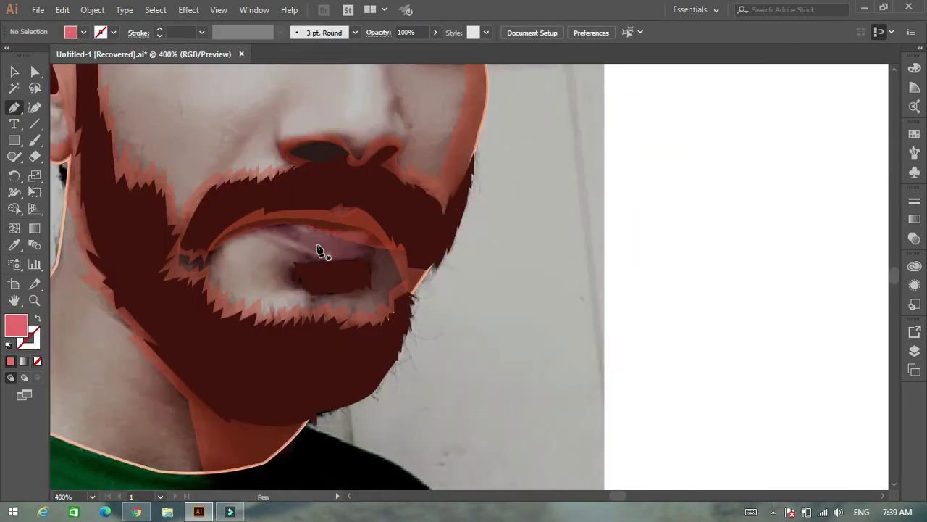
mouse_move(389, 239)
mouse_down()
mouse_move(386, 254)
mouse_move(355, 268)
mouse_up()
scroll(406, 305, down, 2)
scroll(405, 305, down, 2)
scroll(362, 261, up, 3)
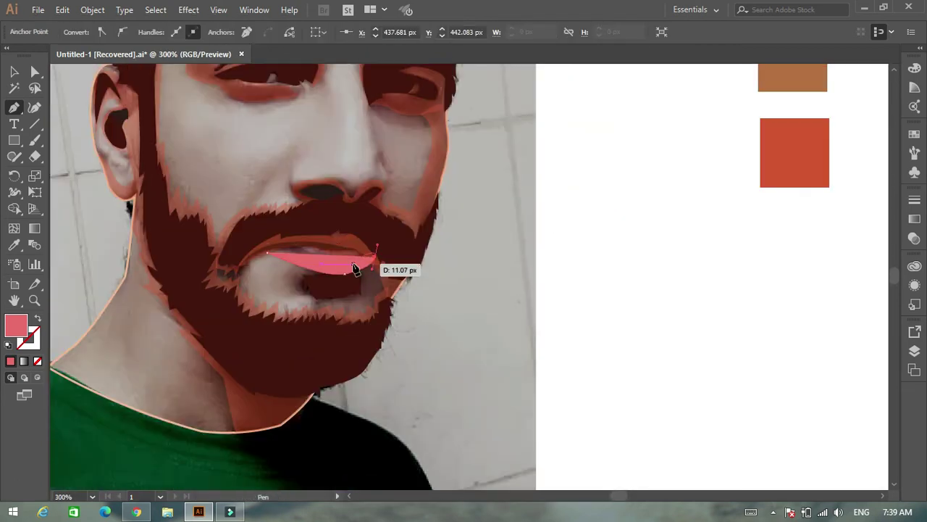
scroll(354, 268, up, 3)
mouse_move(100, 213)
mouse_down()
mouse_move(150, 207)
mouse_move(100, 212)
mouse_up()
scroll(337, 294, down, 5)
scroll(610, 261, up, 3)
scroll(227, 241, up, 2)
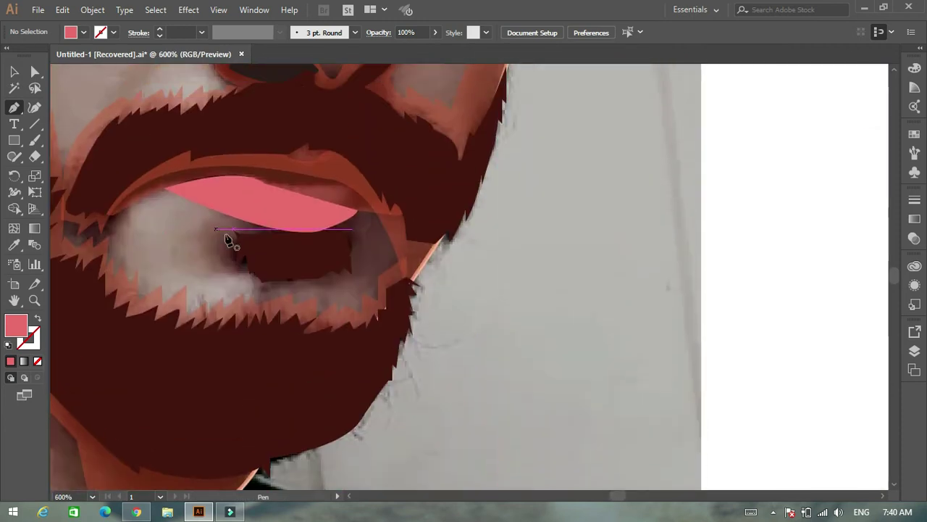
Draw a lower lip shape, then delete it.
drag(224, 242, 225, 245)
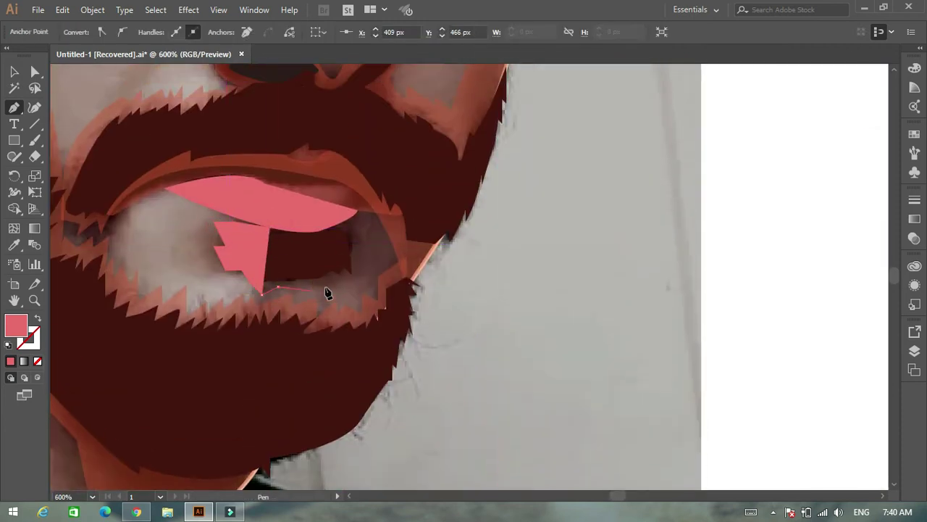
scroll(360, 294, up, 1)
drag(386, 232, 295, 261)
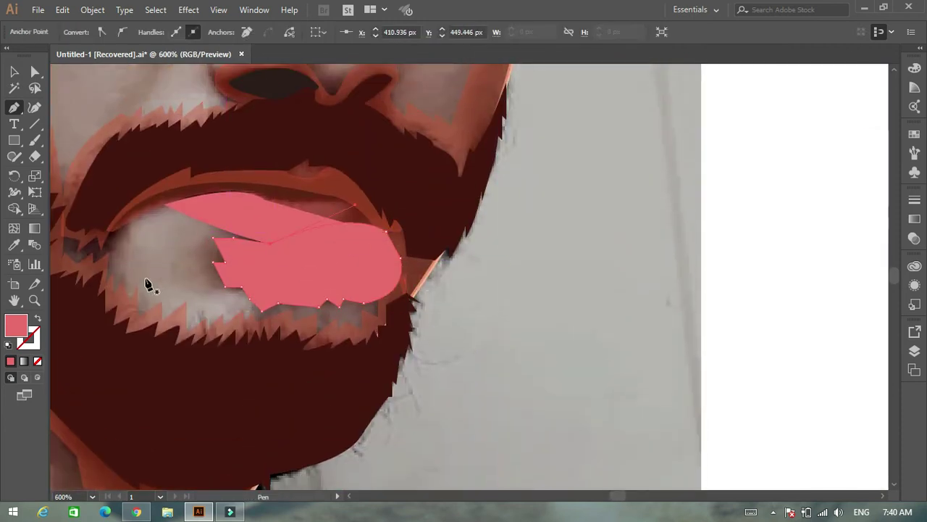
right_click(275, 275)
click(398, 403)
scroll(355, 212, down, 4)
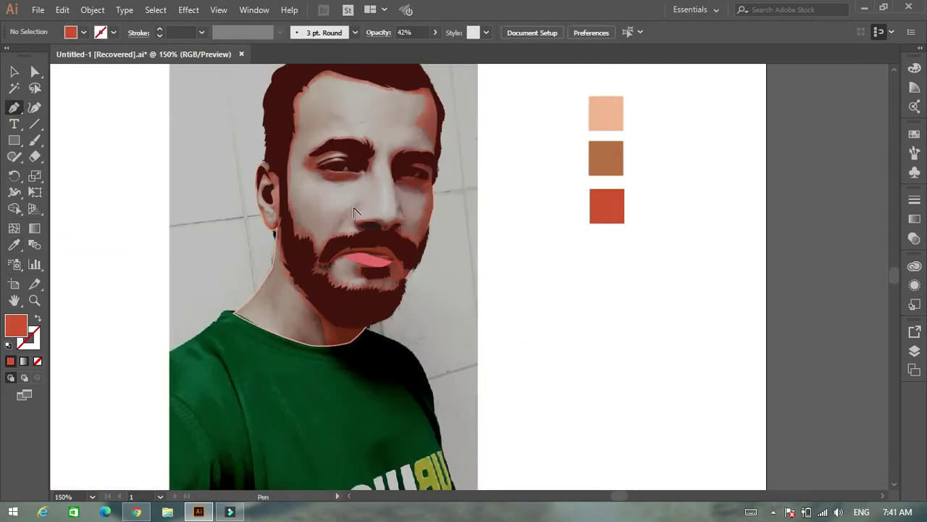
Draw a closed red shadow shape beside the nose.
scroll(355, 211, up, 3)
drag(295, 289, 370, 208)
ctrl+click(310, 219)
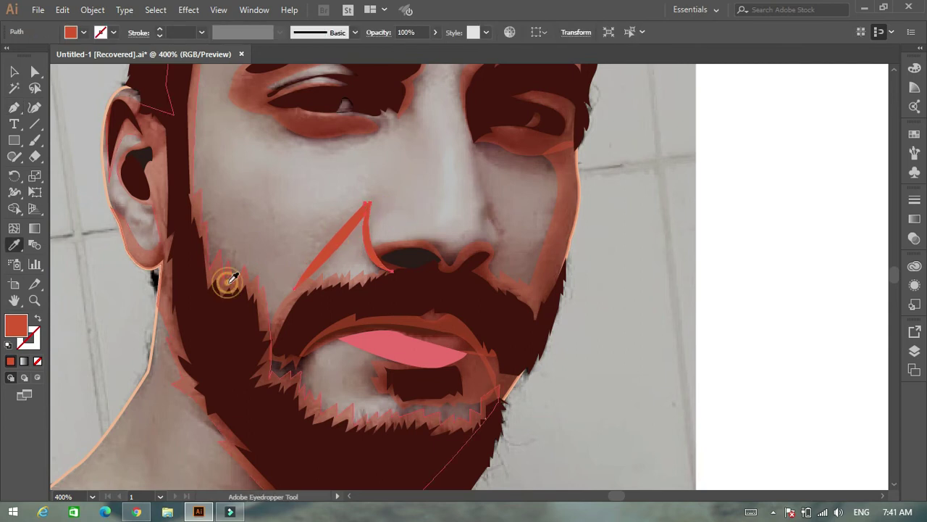
scroll(232, 277, down, 4)
scroll(355, 239, up, 4)
Draw red shadow shapes under the right eye and down the side of the nose.
key(p)
click(317, 390)
drag(319, 284, 319, 286)
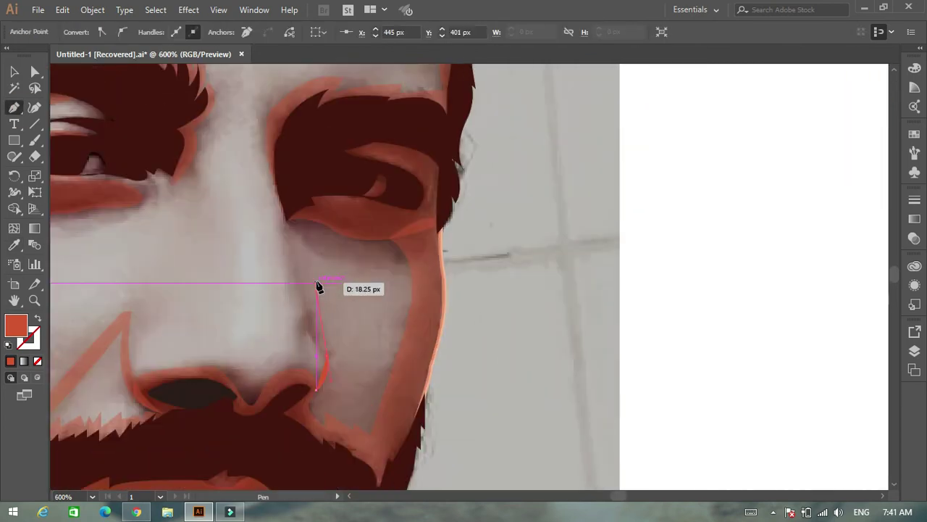
click(294, 237)
scroll(325, 217, down, 2)
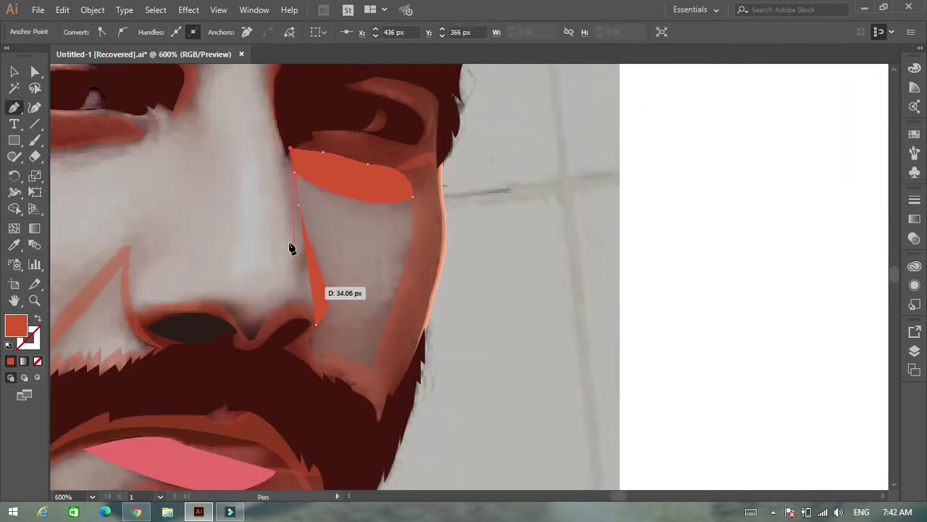
click(325, 259)
scroll(325, 259, down, 2)
drag(319, 259, 316, 250)
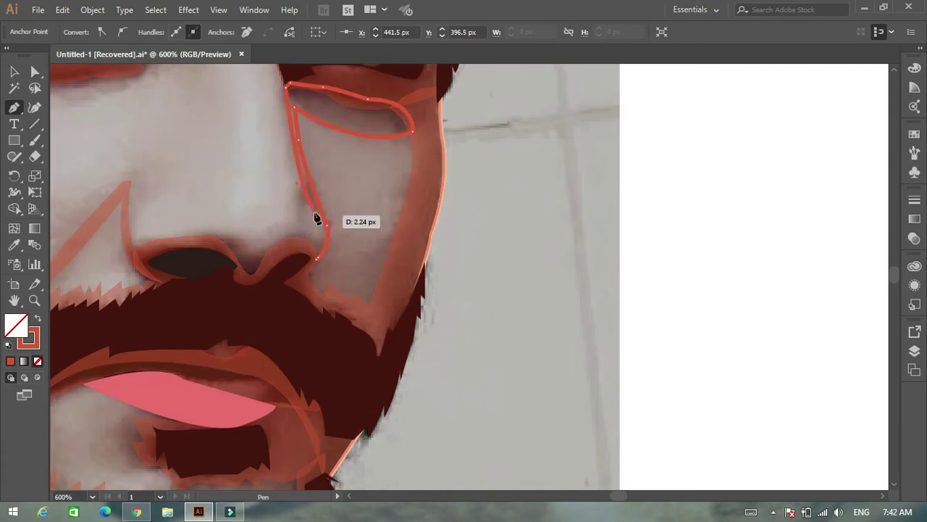
key(i)
click(254, 209)
scroll(254, 209, down, 5)
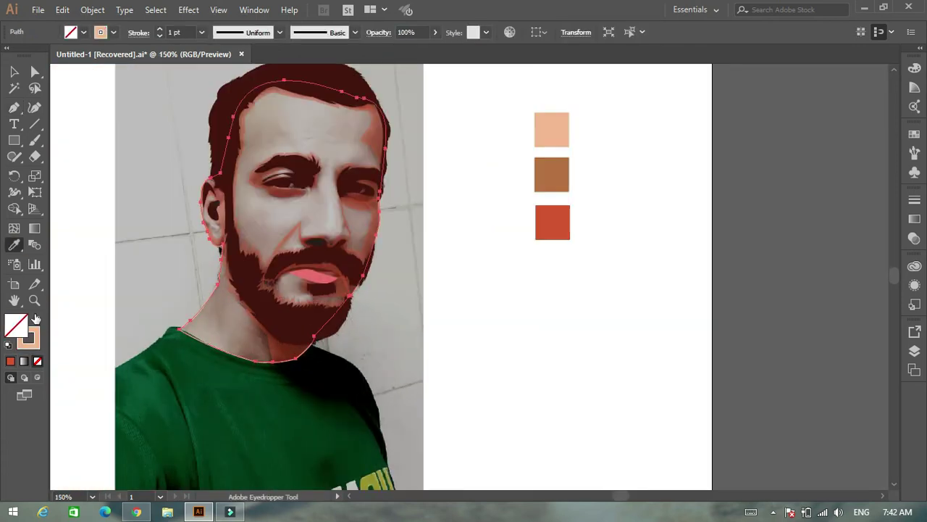
Select the face skin shape, check its fill colour and sample the red swatch.
scroll(353, 400, down, 3)
scroll(295, 384, up, 3)
scroll(410, 346, down, 5)
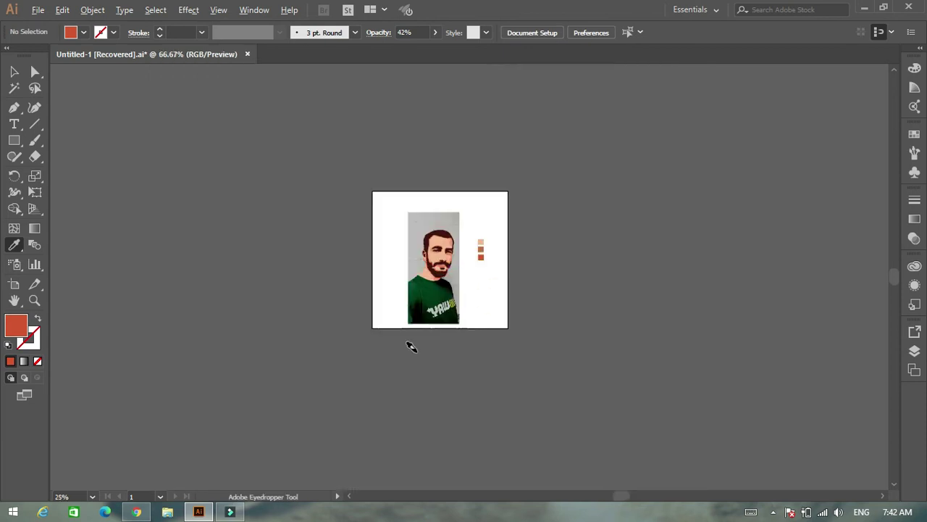
scroll(586, 184, up, 6)
scroll(667, 205, down, 2)
scroll(558, 248, up, 1)
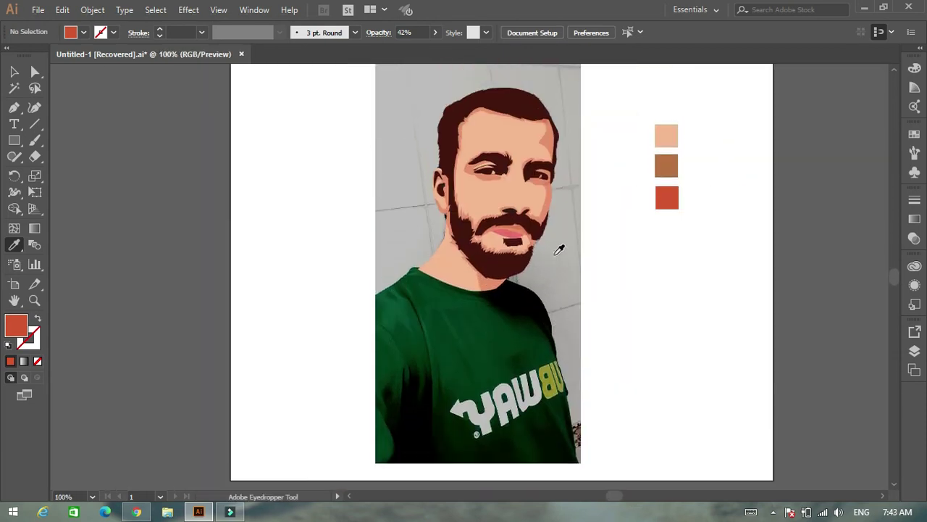
scroll(580, 224, down, 1)
scroll(546, 266, up, 1)
scroll(294, 231, up, 1)
scroll(294, 232, down, 3)
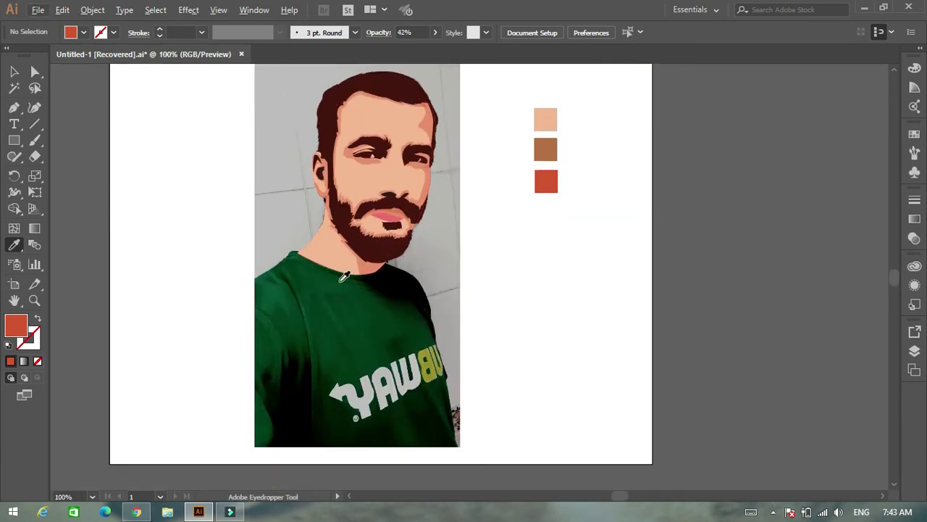
ctrl+click(377, 123)
double_click(16, 325)
click(890, 154)
scroll(481, 231, down, 1)
scroll(480, 232, up, 1)
click(542, 180)
scroll(398, 226, down, 1)
scroll(398, 226, up, 2)
Select the lip shape and open its Fill colour picker to try pink shades.
ctrl+click(407, 252)
double_click(15, 325)
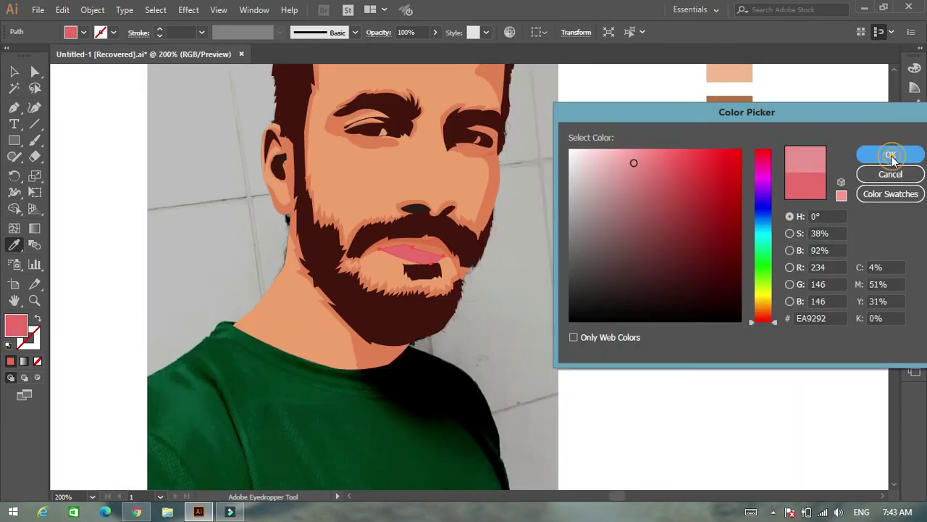
click(891, 155)
double_click(16, 325)
key(Escape)
ctrl+click(559, 254)
scroll(394, 244, down, 1)
ctrl+click(391, 244)
double_click(16, 325)
click(890, 154)
scroll(484, 267, down, 1)
scroll(484, 267, up, 1)
Give the lips a lighter, pinker red fill, then deselect and fit the portrait in view.
ctrl+click(395, 221)
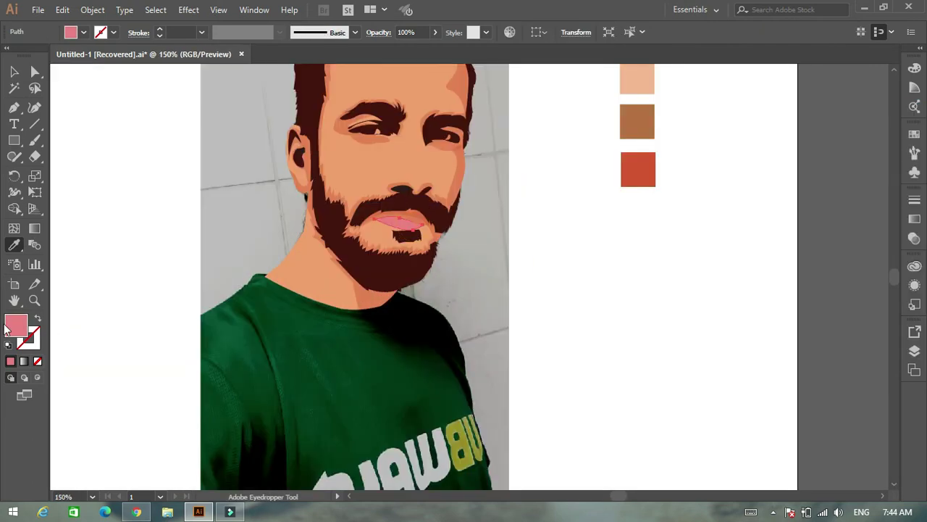
double_click(16, 325)
key(Return)
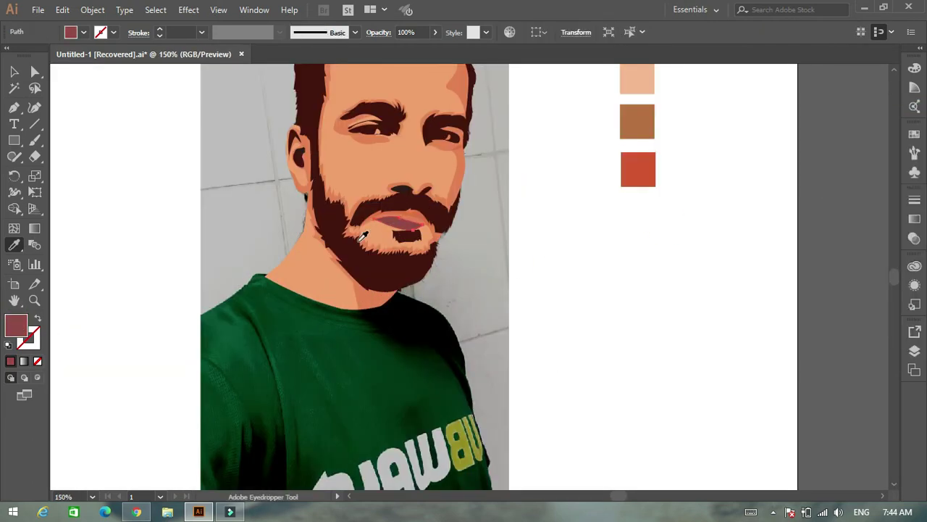
double_click(16, 326)
click(650, 165)
click(890, 154)
double_click(16, 325)
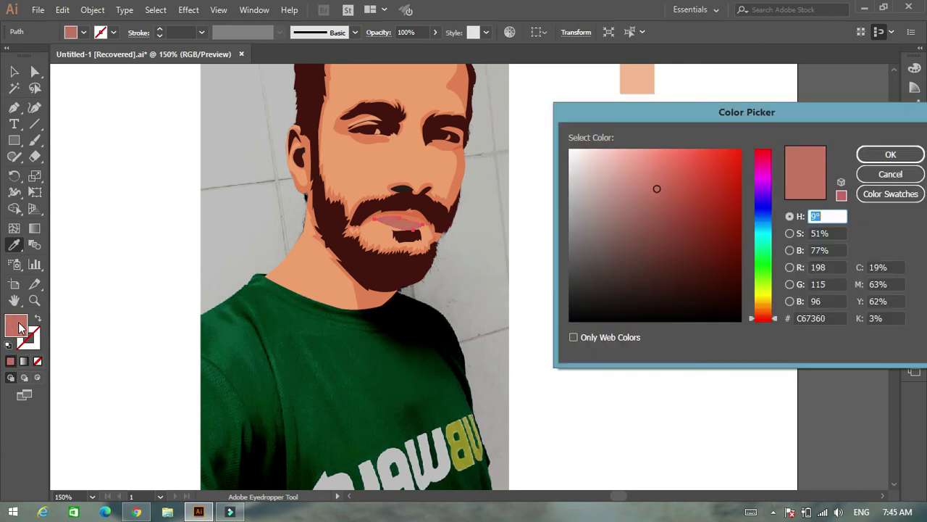
click(659, 171)
key(Return)
key(ctrl+shift+a)
key(ctrl+0)
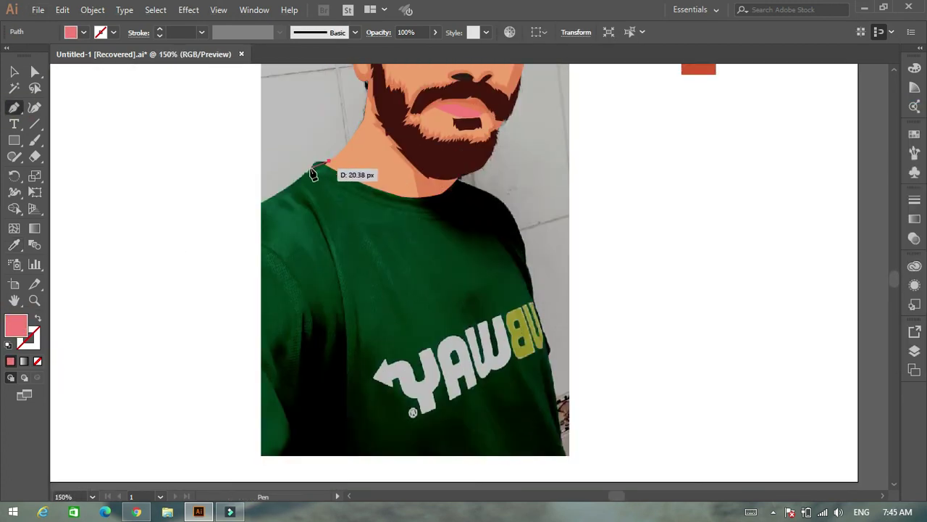
Trace the upper shirt outline from the neckline to the shoulder with the Pen tool.
click(313, 171)
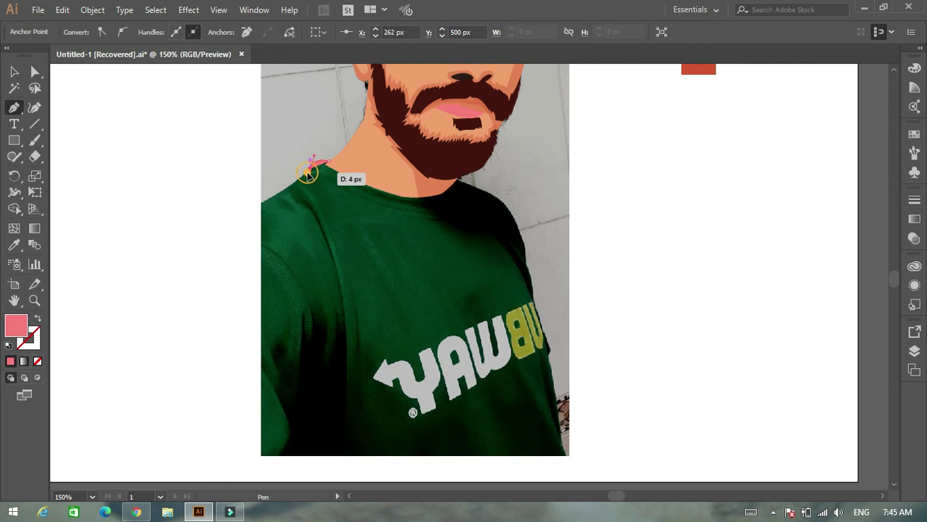
scroll(275, 246, down, 2)
click(221, 284)
drag(533, 213, 578, 139)
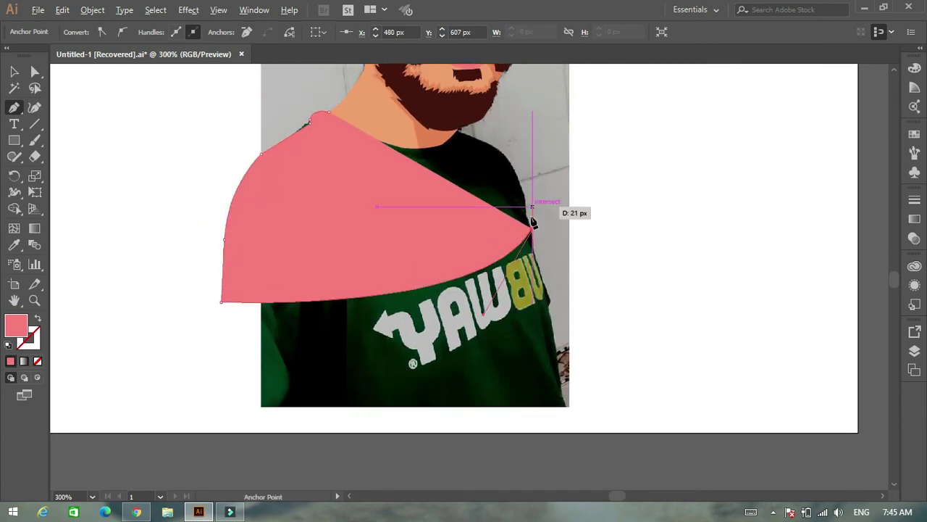
scroll(534, 217, up, 2)
click(442, 159)
Place the shirt shape behind the face and fill it with the shirt's dark green.
right_click(176, 149)
key(Escape)
key(ctrl+minus)
key(ctrl+minus)
key(ctrl+minus)
key(i)
click(333, 289)
key(ctrl+shift+a)
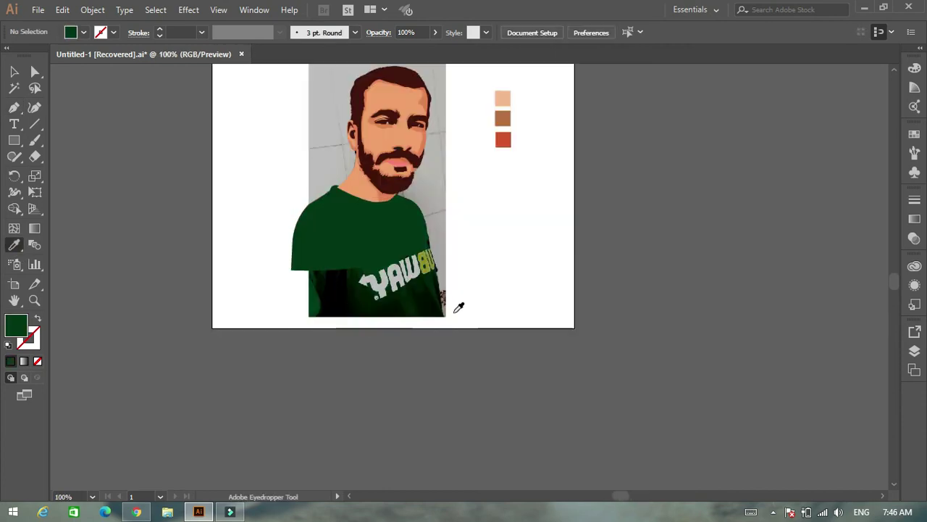
Start a new lip shape and fill it with the beard's dark brown.
scroll(460, 306, up, 2)
scroll(210, 289, down, 3)
key(v)
scroll(210, 289, up, 5)
key(p)
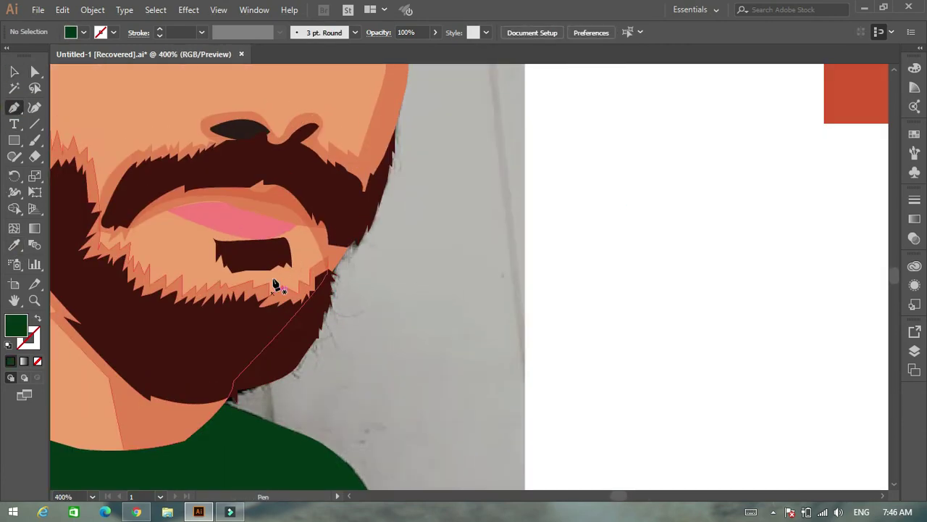
click(305, 238)
key(i)
click(93, 323)
Bring the lip shape forward and sample the red swatch colour for it.
right_click(239, 243)
click(416, 444)
right_click(250, 242)
scroll(435, 366, down, 5)
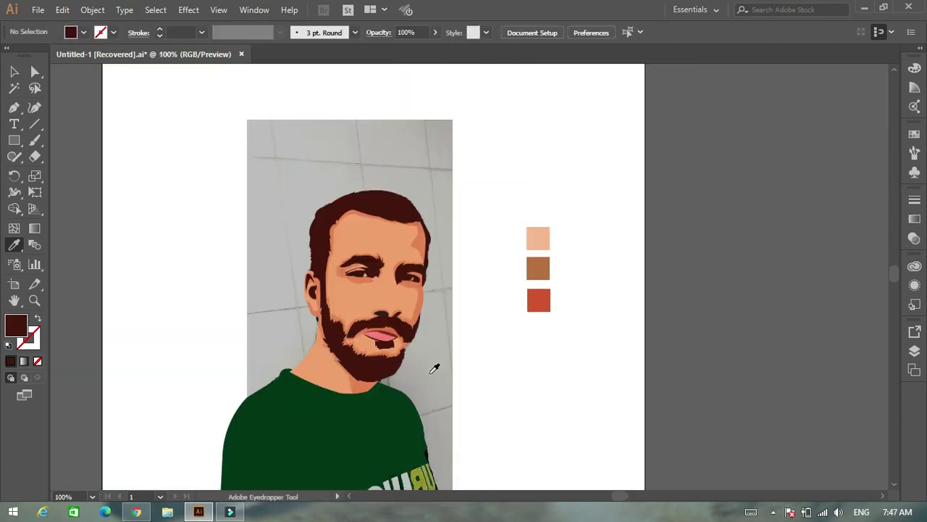
scroll(404, 272, up, 5)
click(403, 271)
scroll(362, 248, down, 1)
click(576, 292)
Give the lip a pink fill through the Color Picker.
scroll(576, 293, down, 1)
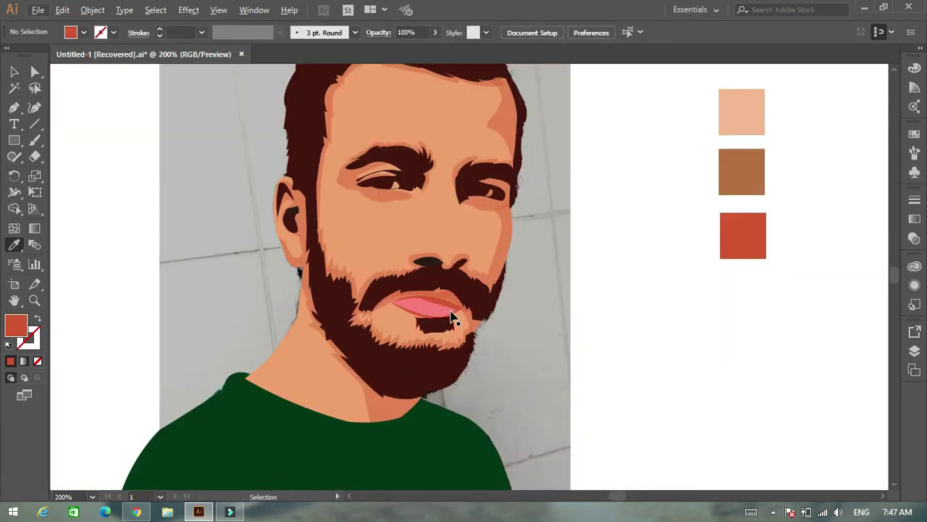
scroll(456, 321, up, 4)
scroll(435, 341, down, 4)
double_click(16, 325)
click(735, 166)
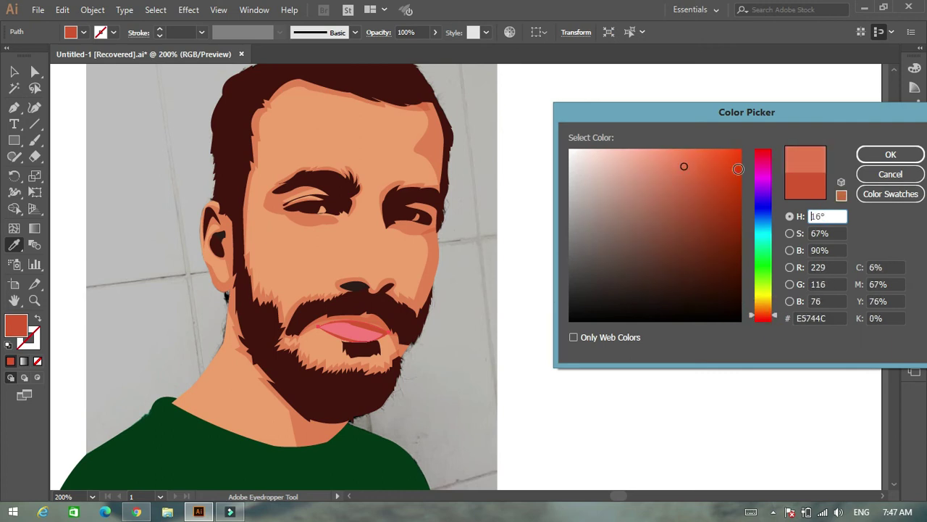
key(Return)
Recolour the lip shape, sampling the skin tone at the lip corner.
scroll(456, 341, up, 2)
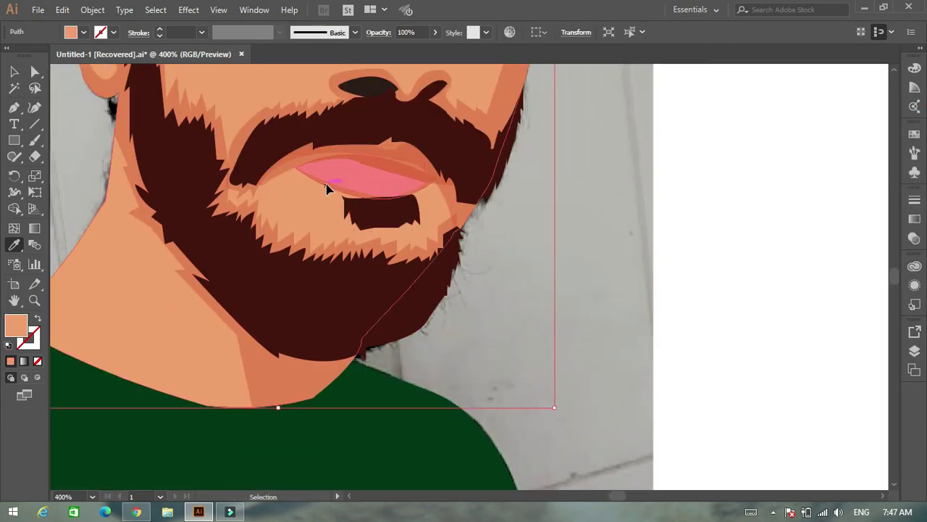
ctrl+click(326, 189)
double_click(16, 325)
click(884, 150)
click(429, 184)
Refill the lip shapes with the beard's dark brown and with pink.
scroll(536, 248, down, 3)
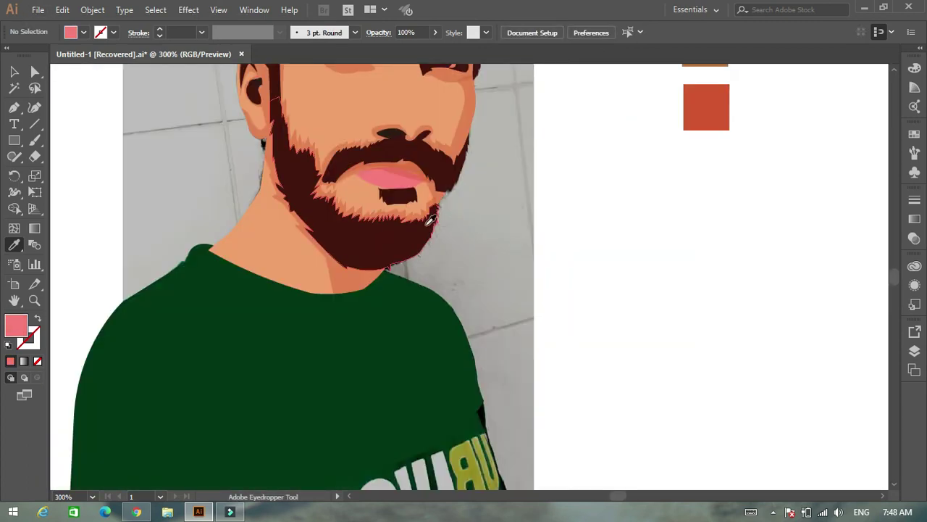
scroll(418, 178, up, 2)
ctrl+click(391, 156)
click(418, 178)
scroll(371, 196, up, 3)
ctrl+click(359, 194)
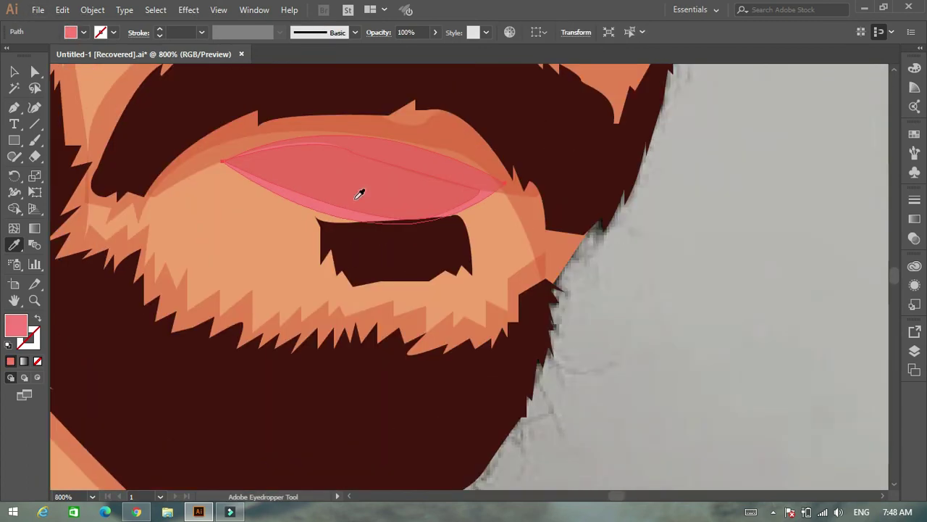
Start a thin path along the line between the lips.
scroll(491, 306, down, 5)
scroll(435, 289, up, 3)
key(p)
scroll(394, 248, up, 1)
click(314, 240)
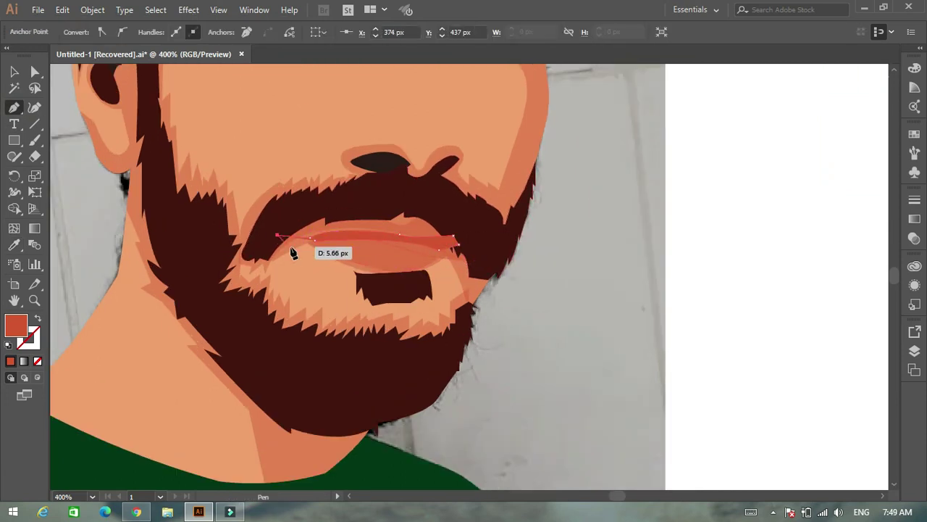
Begin an eye highlight path, curving it along the eyelid.
key(v)
key(ctrl+shift+a)
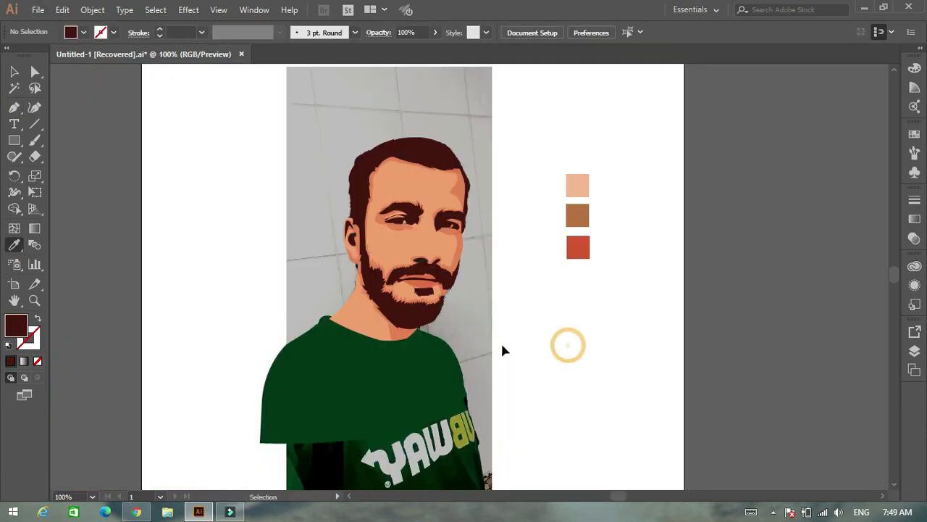
scroll(500, 341, down, 4)
scroll(500, 340, down, 2)
scroll(224, 363, up, 1)
scroll(440, 230, up, 5)
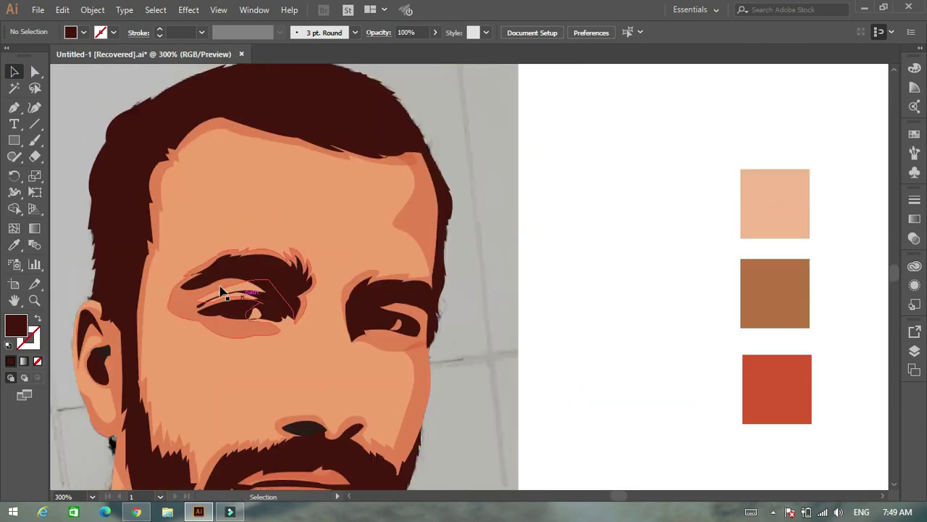
key(p)
scroll(238, 337, up, 5)
click(131, 287)
click(375, 303)
click(376, 303)
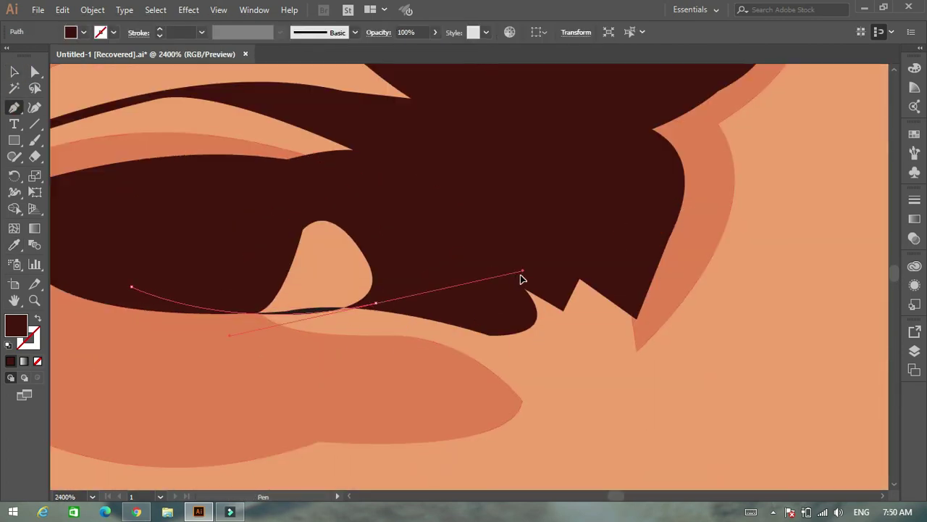
scroll(522, 278, up, 1)
drag(362, 296, 626, 321)
Complete and close the highlight outline over the eye bump.
scroll(362, 300, down, 2)
scroll(363, 301, up, 1)
scroll(626, 321, up, 1)
ctrl+click(325, 343)
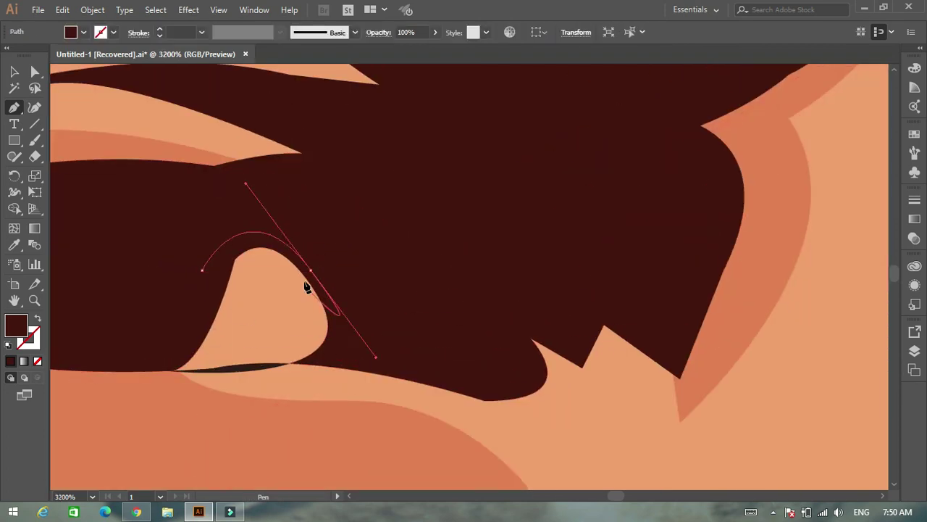
drag(306, 285, 261, 372)
click(155, 364)
click(202, 272)
Fill the highlight light pink, bring it forward, and copy it into the other eye.
double_click(16, 325)
right_click(354, 258)
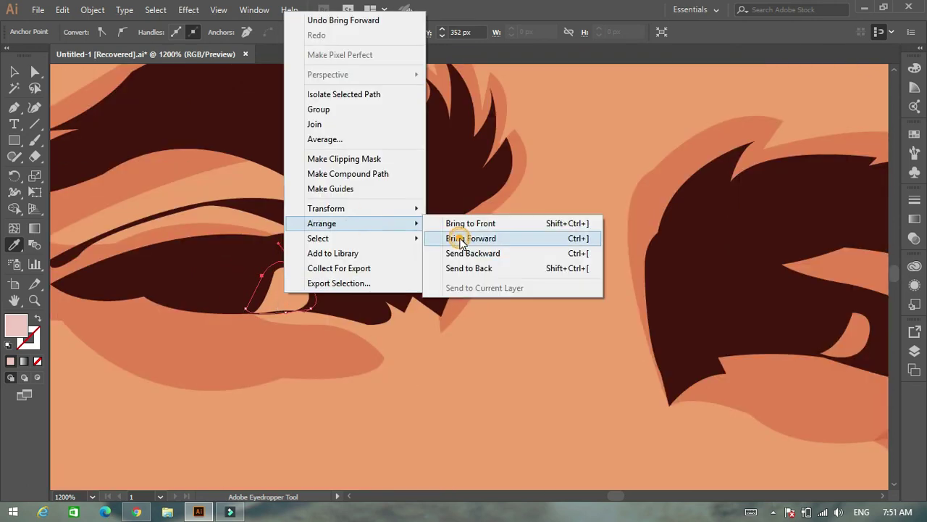
click(465, 244)
key(ctrl+minus)
mouse_move(91, 275)
mouse_down()
mouse_move(392, 292)
mouse_move(393, 303)
mouse_up()
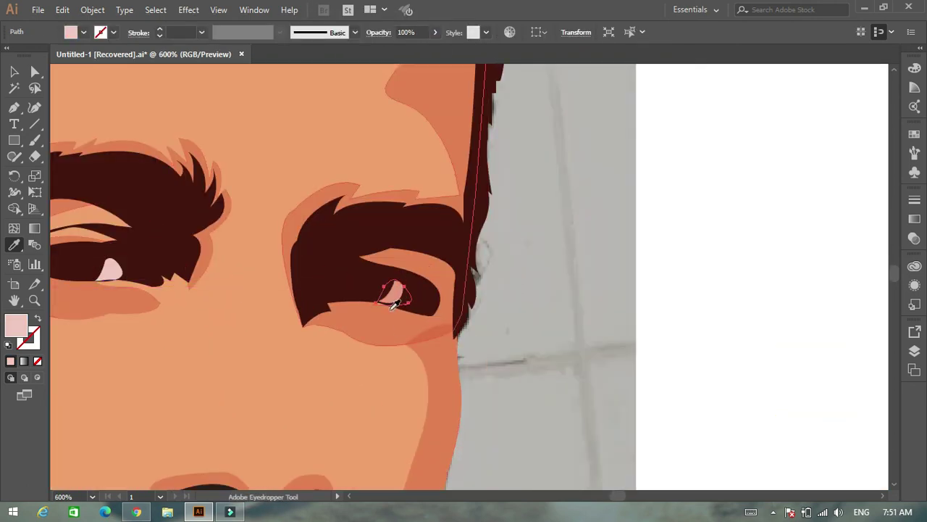
Outline a highlight shape in the right eye.
scroll(395, 294, up, 3)
key(p)
click(333, 305)
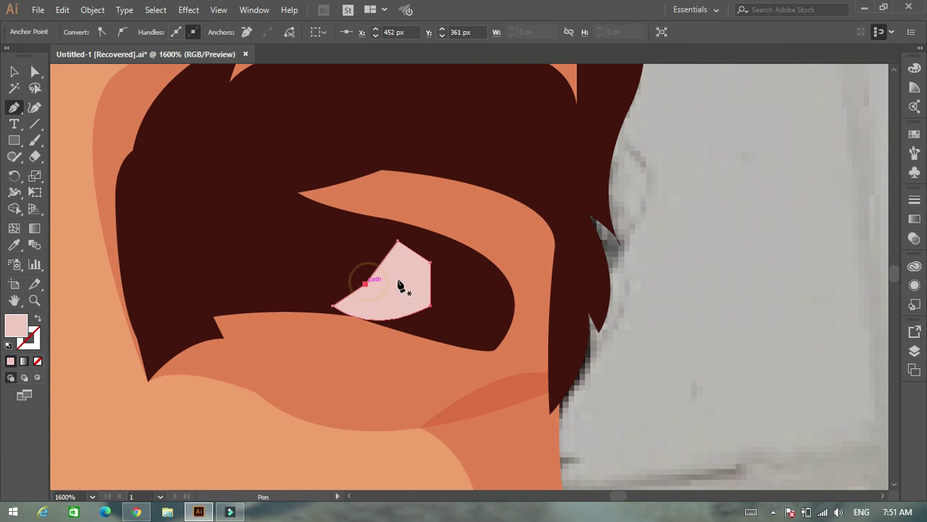
click(365, 283)
key(ctrl+shift+bracketleft)
Reorder the right-eye highlight with Arrange until it sits in front of the dark eye.
right_click(396, 288)
click(558, 232)
right_click(384, 290)
key(Escape)
right_click(405, 287)
click(591, 476)
right_click(395, 290)
click(579, 446)
right_click(384, 289)
click(558, 244)
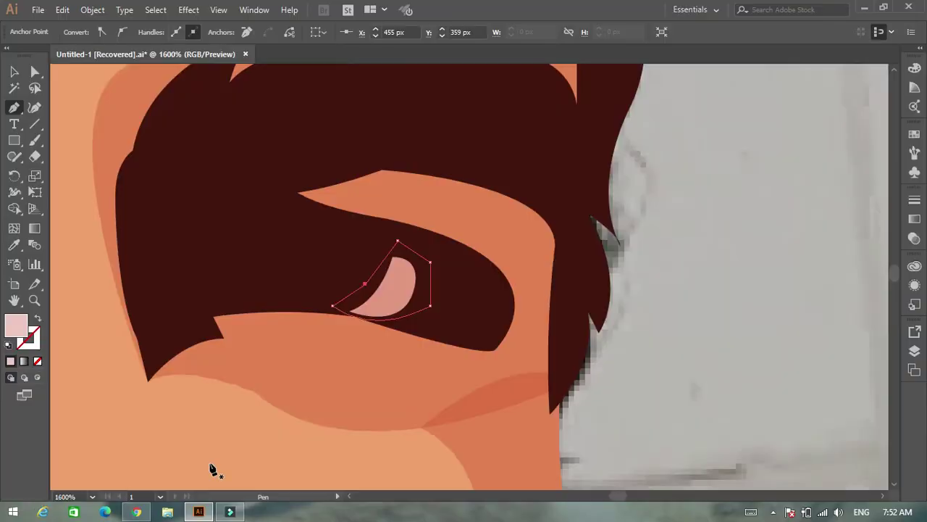
Give the eye highlight a white fill and deselect it.
scroll(213, 468, down, 4)
key(i)
click(59, 315)
key(ctrl+shift+a)
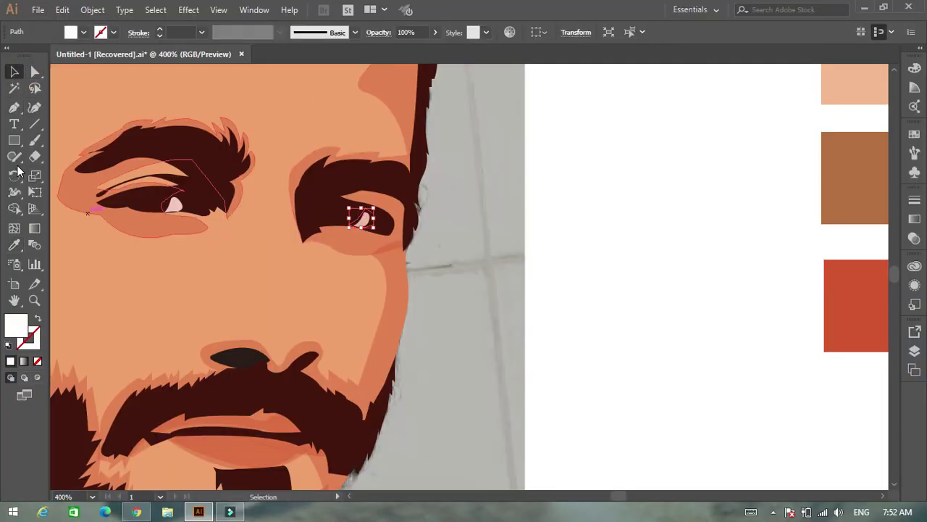
key(ctrl+1)
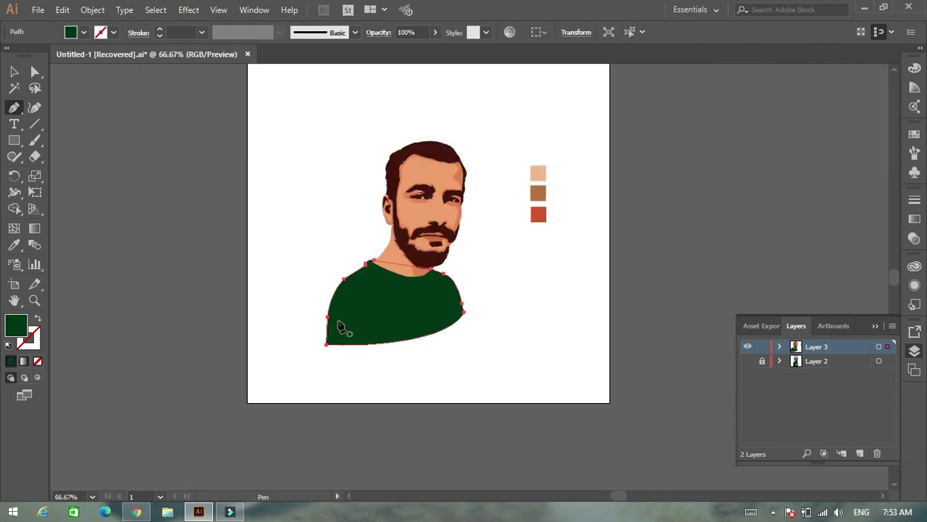
Fill the shirt with a linear green gradient stretched across it, brightening the left stop.
key(g)
click(758, 217)
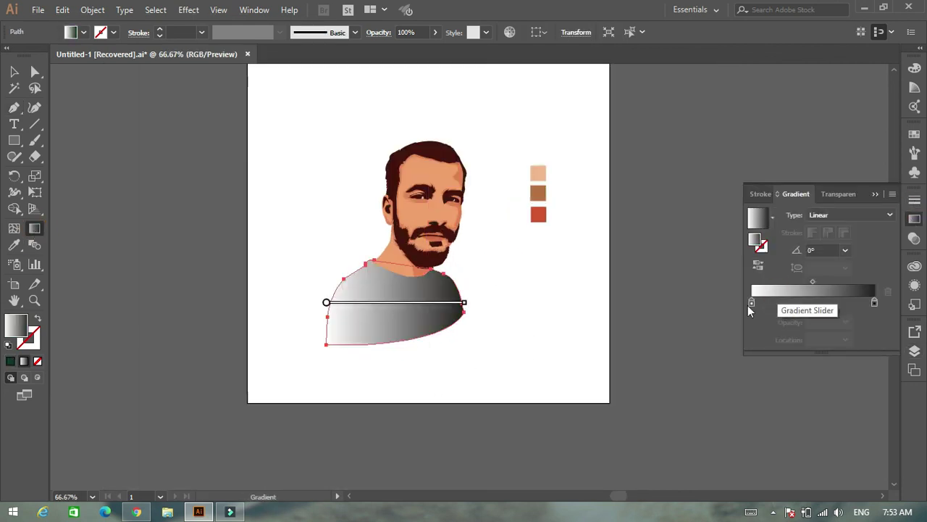
double_click(752, 303)
click(736, 354)
click(699, 374)
click(770, 439)
drag(464, 302, 512, 304)
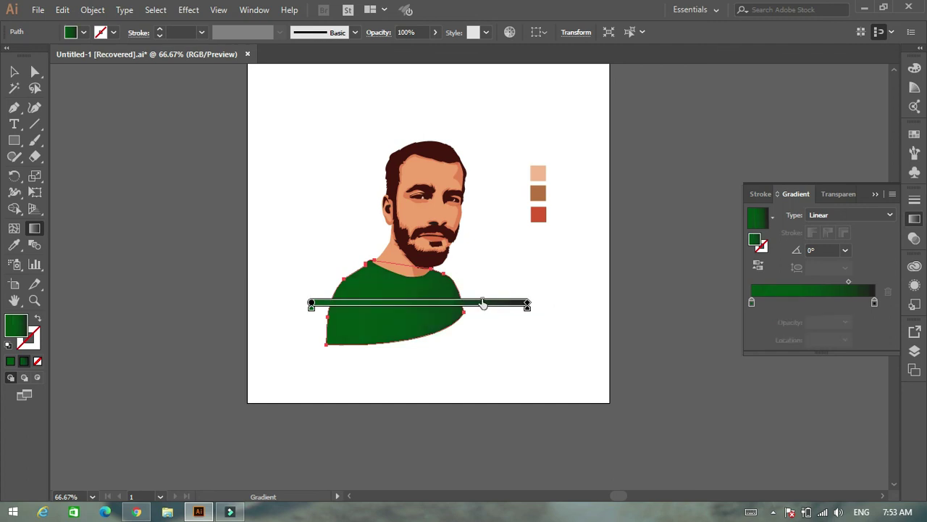
double_click(752, 303)
drag(776, 372, 793, 372)
click(525, 302)
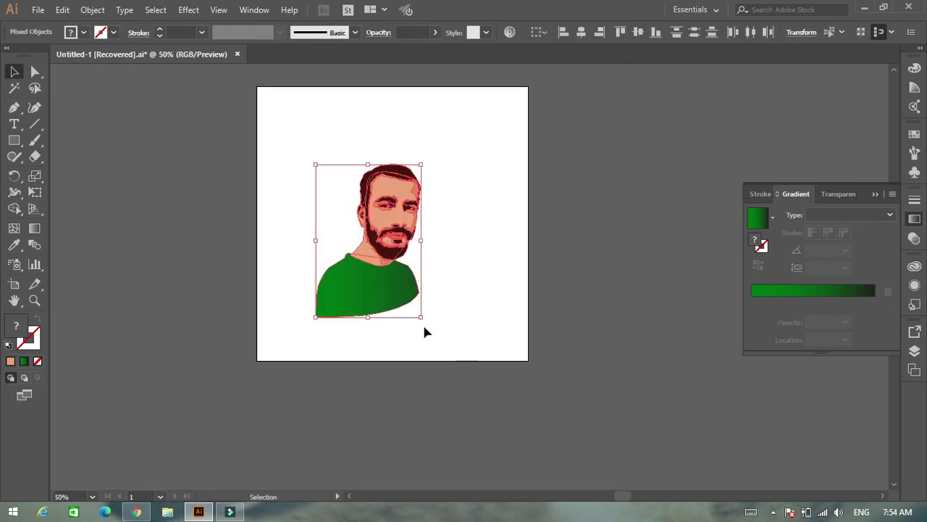
Enlarge the portrait and draw an artboard-sized dark grey rectangle behind it.
drag(420, 316, 468, 383)
click(474, 383)
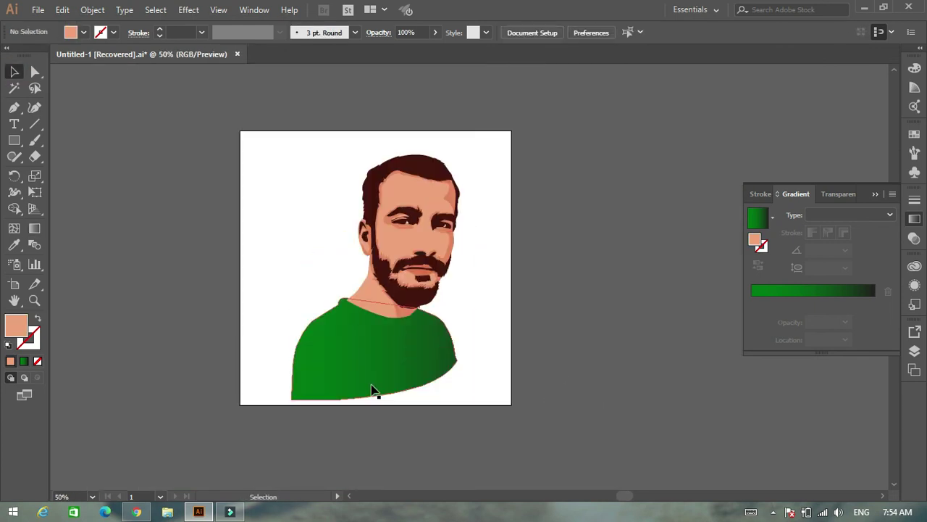
drag(493, 389, 511, 404)
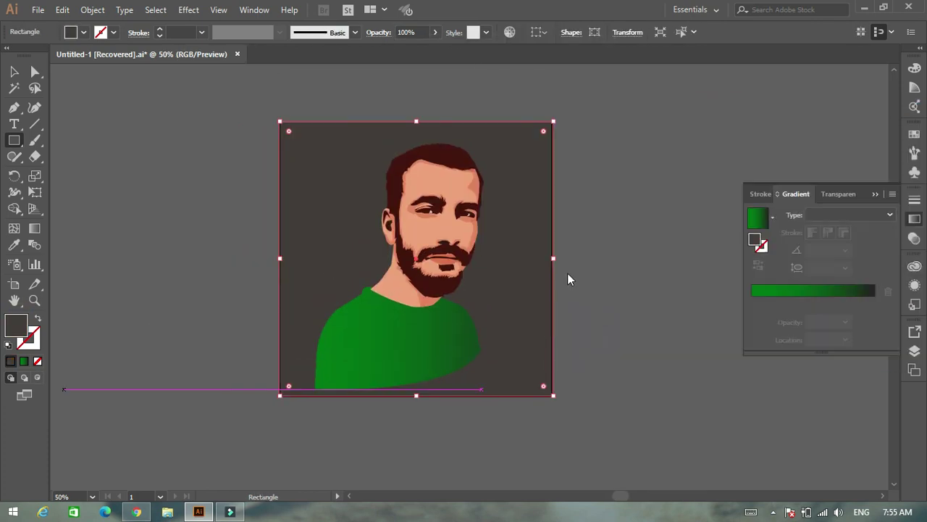
click(773, 511)
right_click(793, 424)
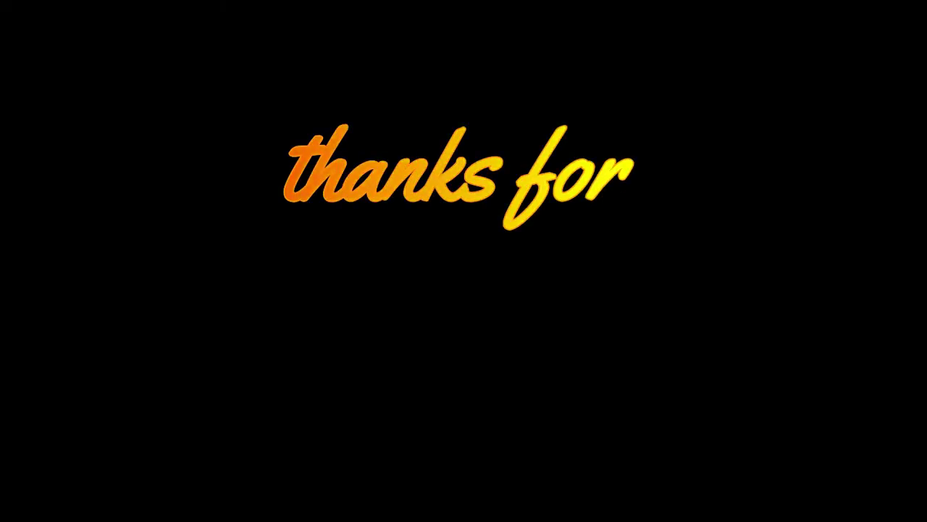